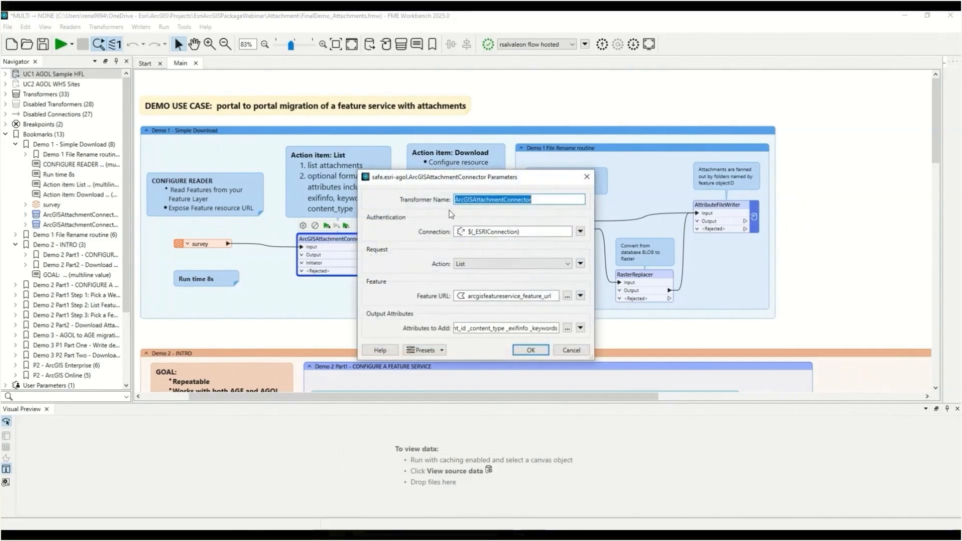
Review the listing connector's web connection and the attributes to add, then close its parameters
{"action": "left_click", "coordinate": [580, 232]}
{"action": "mouse_move", "coordinate": [638, 262]}
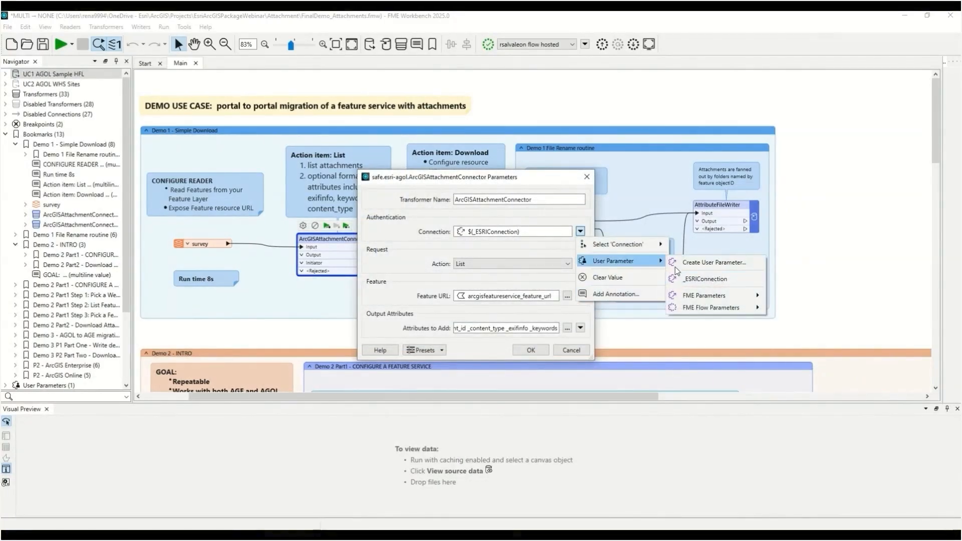
{"action": "left_click", "coordinate": [567, 329]}
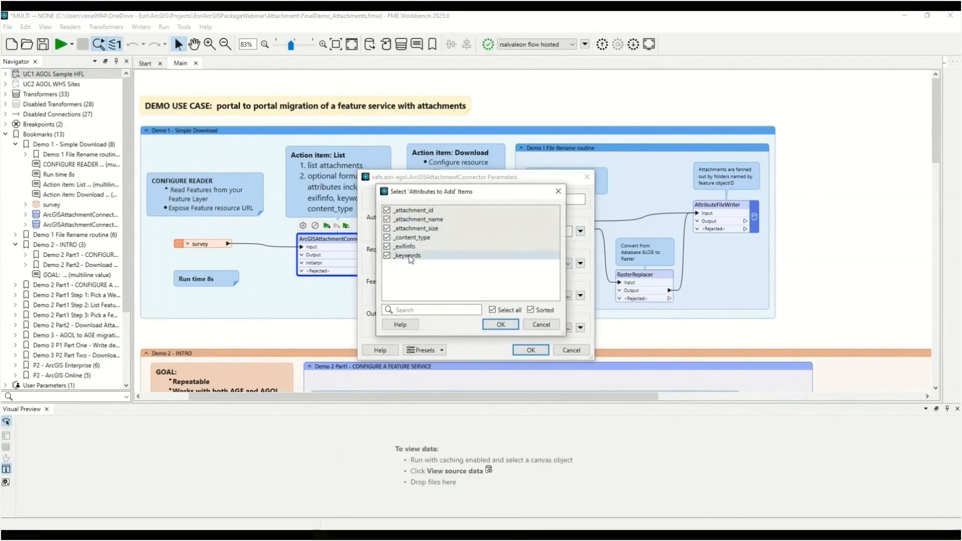
{"action": "left_click", "coordinate": [501, 324]}
{"action": "left_click", "coordinate": [531, 350]}
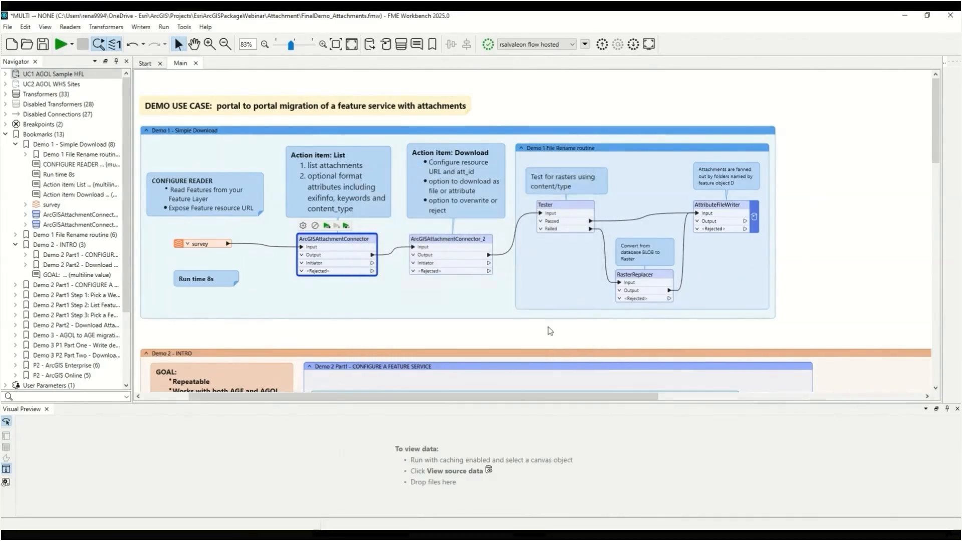
Review the download connector's connection, attachment ID and download destination options, then cancel the dialog
{"action": "double_click", "coordinate": [456, 241]}
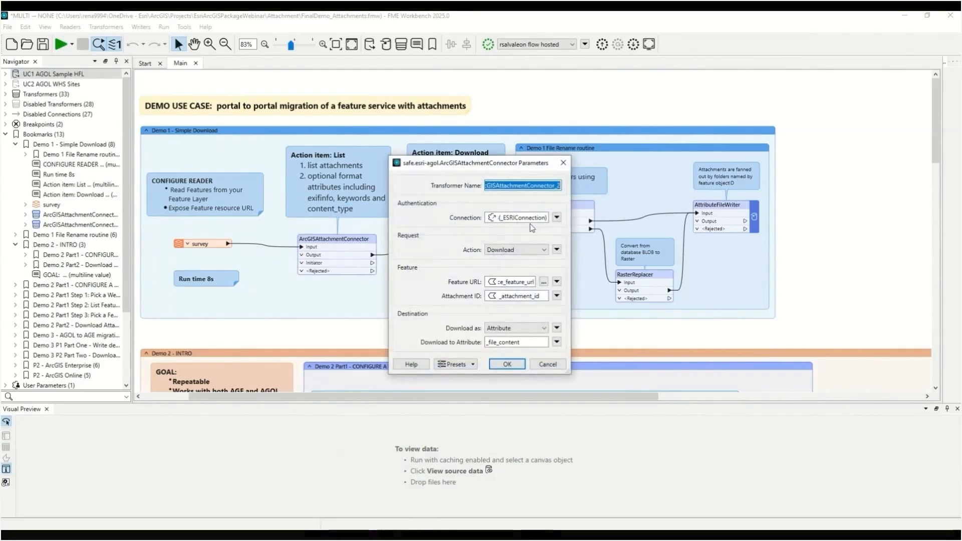
{"action": "left_click", "coordinate": [557, 218]}
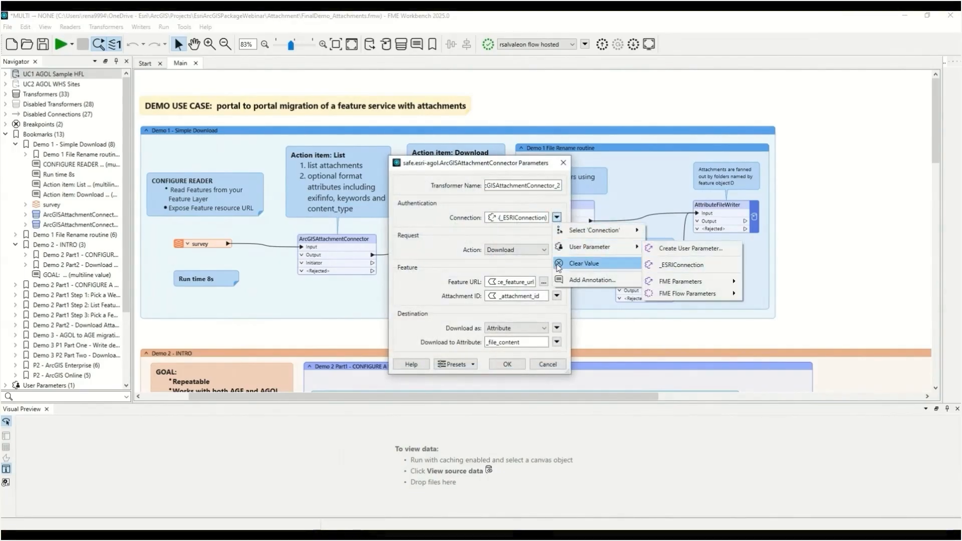
{"action": "left_click", "coordinate": [540, 257]}
{"action": "left_click", "coordinate": [540, 256]}
{"action": "left_click", "coordinate": [541, 258]}
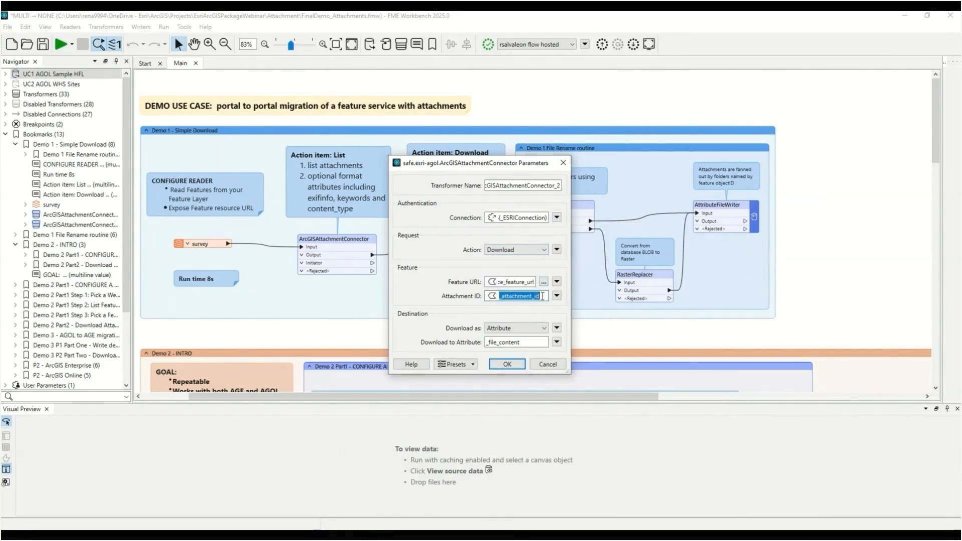
{"action": "left_click", "coordinate": [544, 327]}
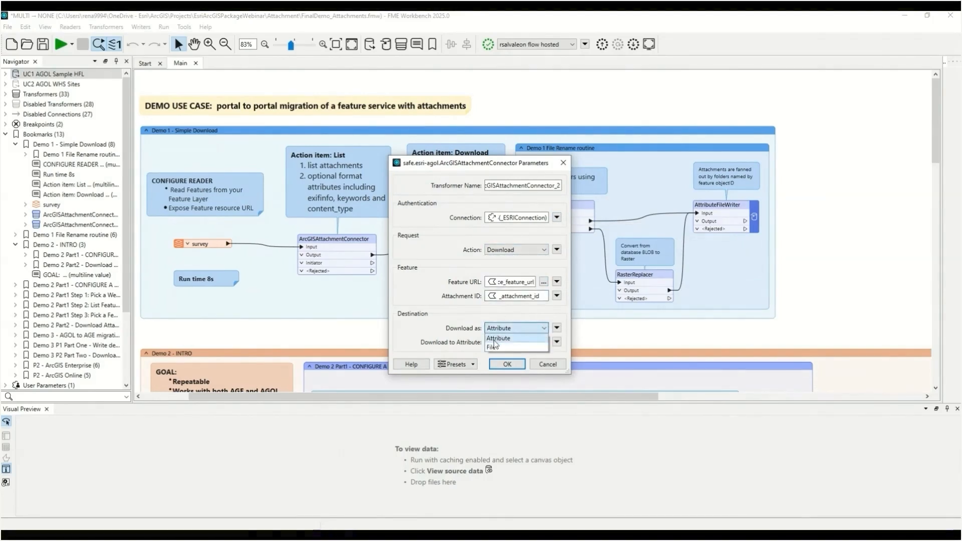
{"action": "left_click", "coordinate": [547, 366]}
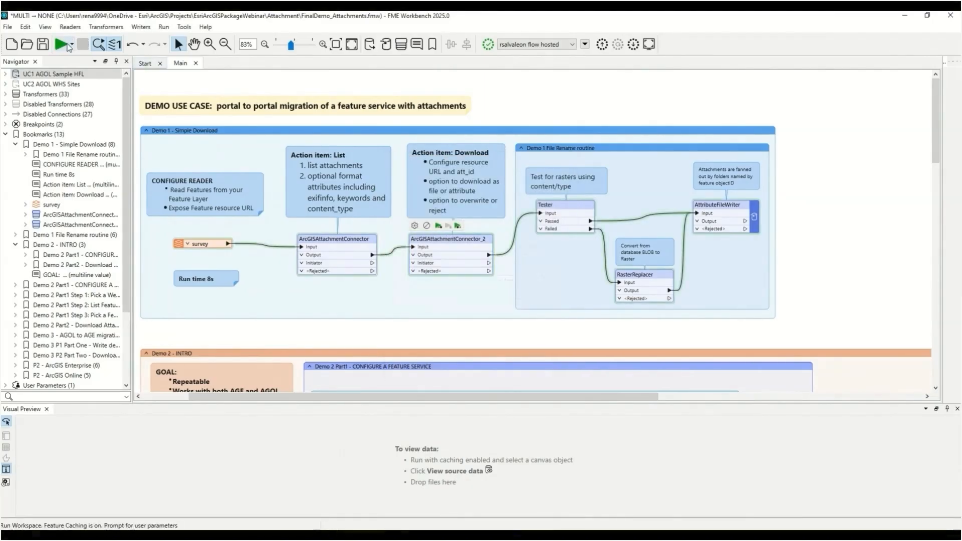
Run the workspace with the Esri AGOL DI web connection
{"action": "left_click", "coordinate": [70, 46]}
{"action": "left_click", "coordinate": [85, 72]}
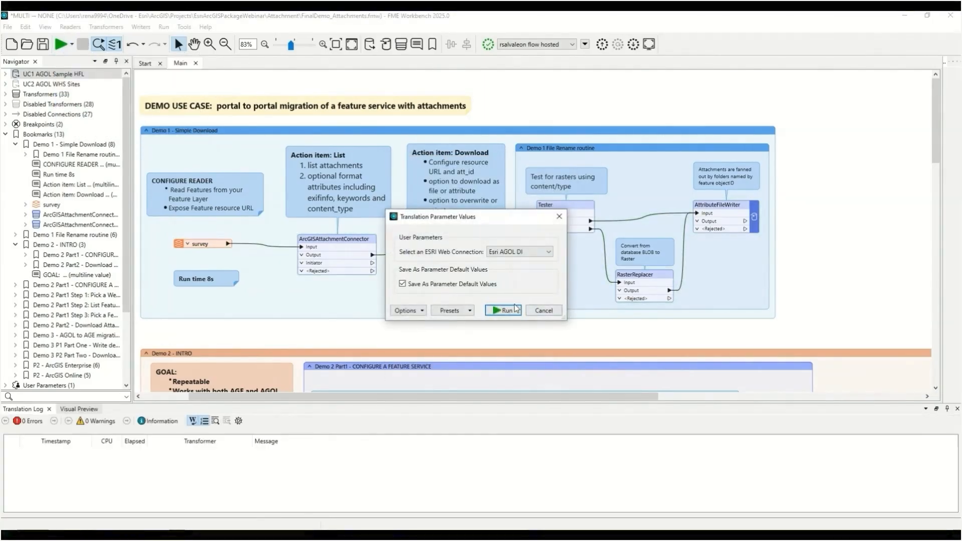
{"action": "left_click", "coordinate": [516, 308]}
Switch to File Explorer and browse the downloaded attachment folders under C:\temp\demo\attachment
{"action": "key", "text": "alt+Tab"}
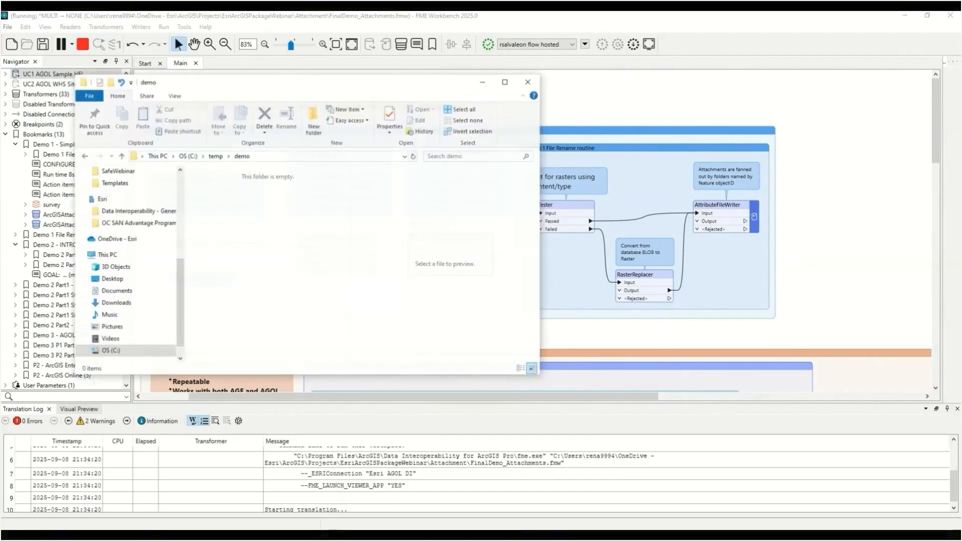
{"action": "left_click_drag", "start_coordinate": [378, 83], "coordinate": [319, 333]}
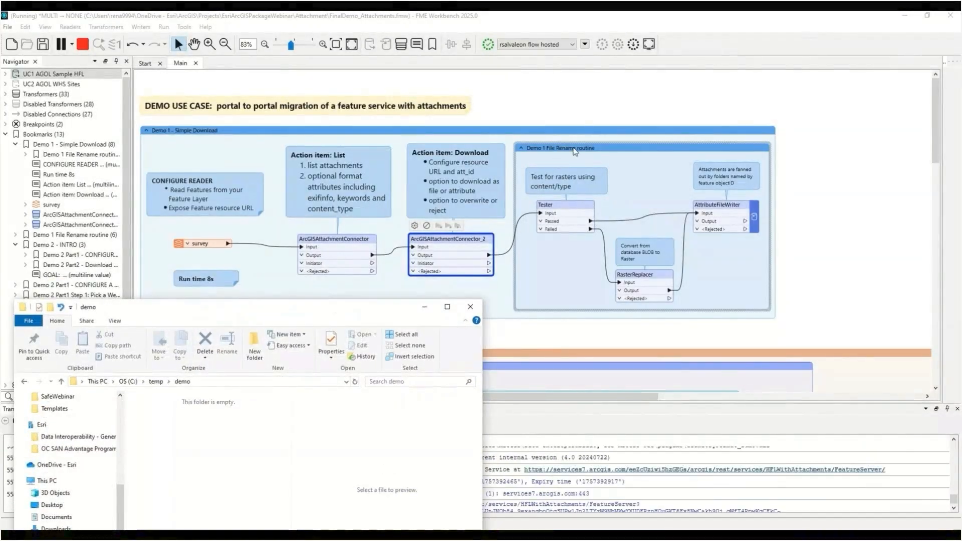
{"action": "left_click", "coordinate": [555, 161]}
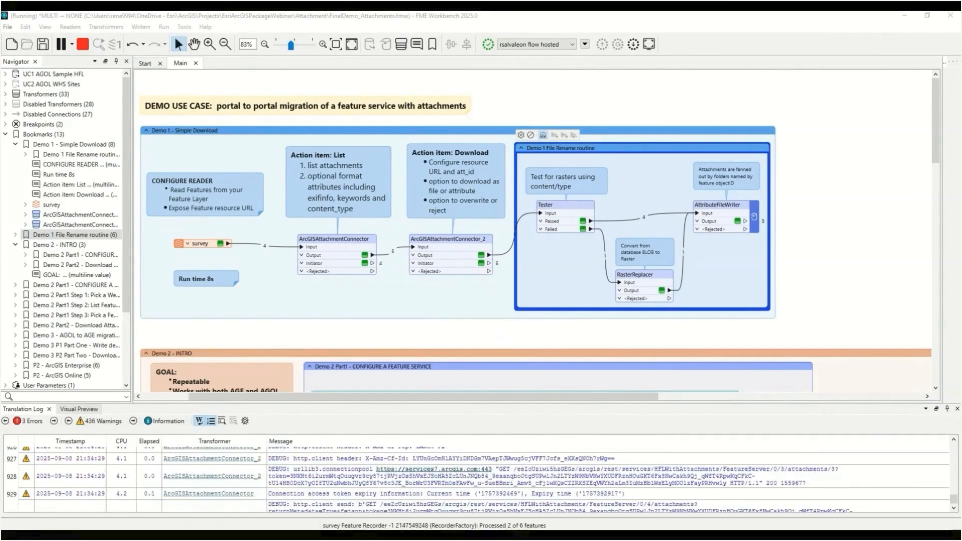
{"action": "left_click", "coordinate": [324, 535]}
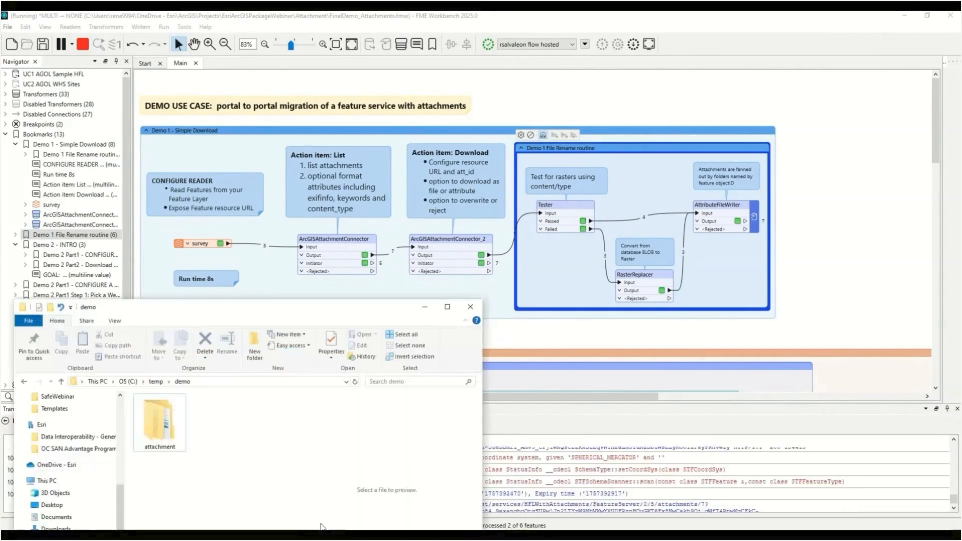
{"action": "double_click", "coordinate": [157, 410]}
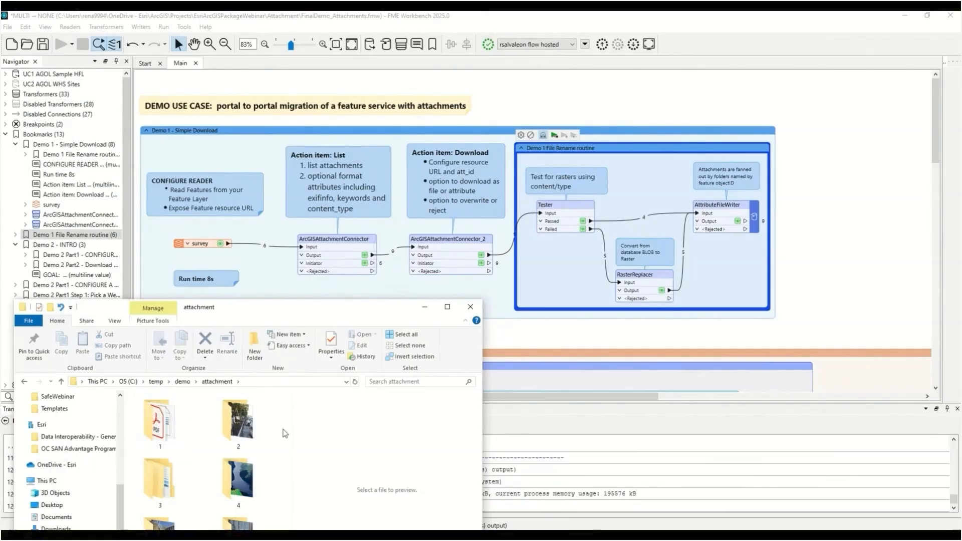
{"action": "left_click_drag", "start_coordinate": [265, 317], "coordinate": [270, 216]}
{"action": "double_click", "coordinate": [165, 437]}
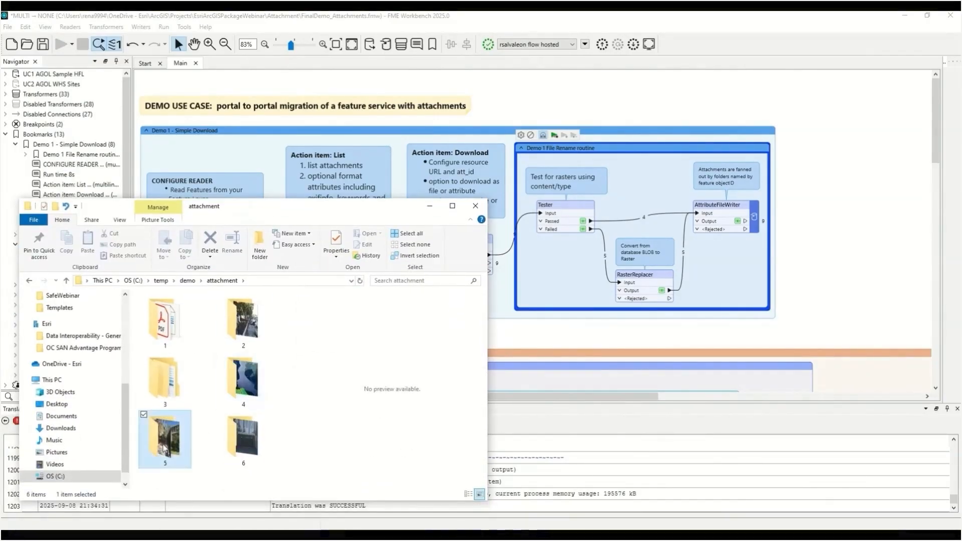
{"action": "left_click", "coordinate": [219, 281]}
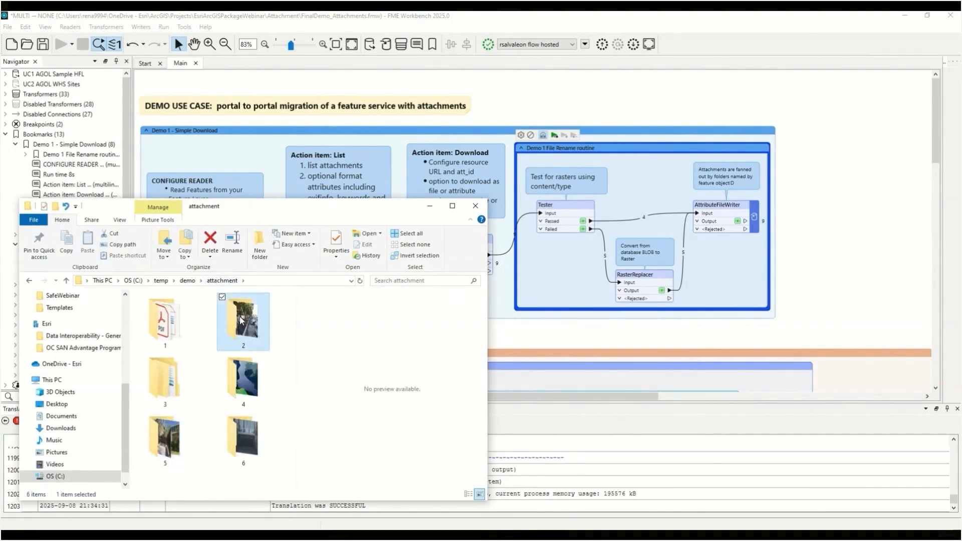
{"action": "double_click", "coordinate": [240, 321]}
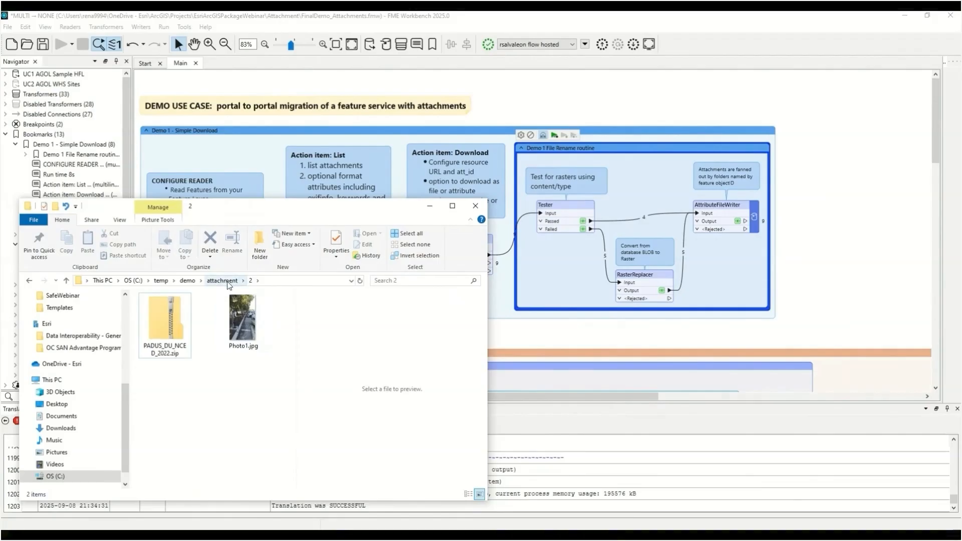
{"action": "left_click", "coordinate": [228, 285]}
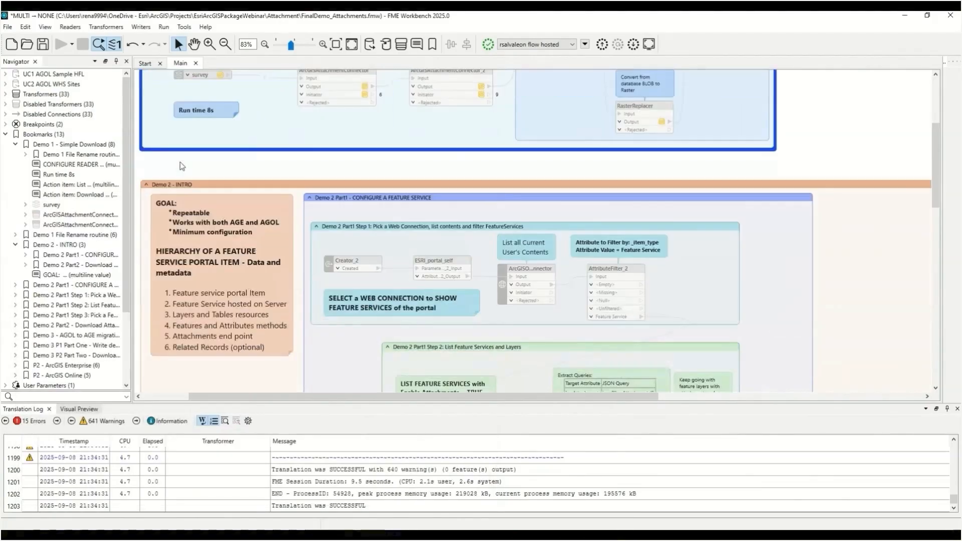
Go to the Demo 2 - INTRO bookmark and enable its disabled transformers
{"action": "scroll", "coordinate": [179, 161], "scroll_direction": "down", "scroll_amount": 2}
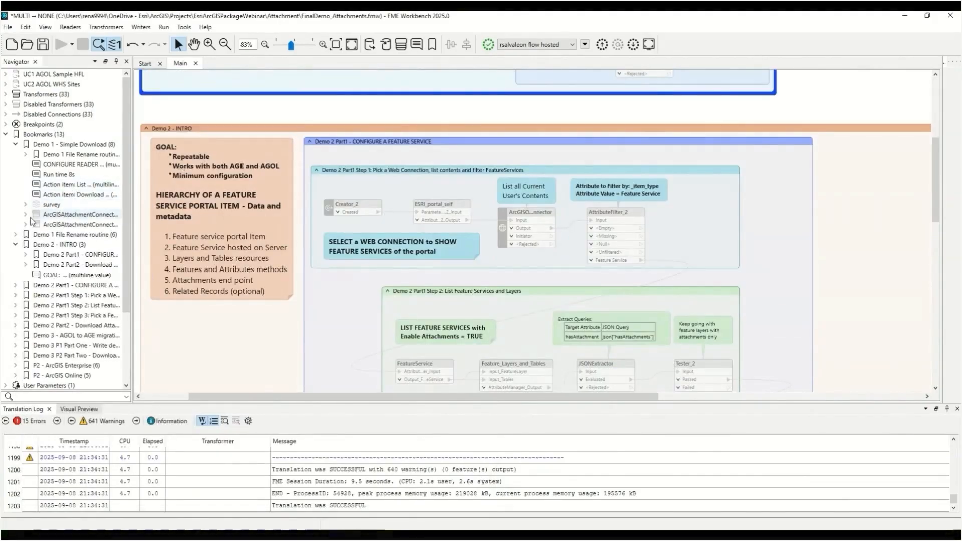
{"action": "left_click", "coordinate": [16, 145]}
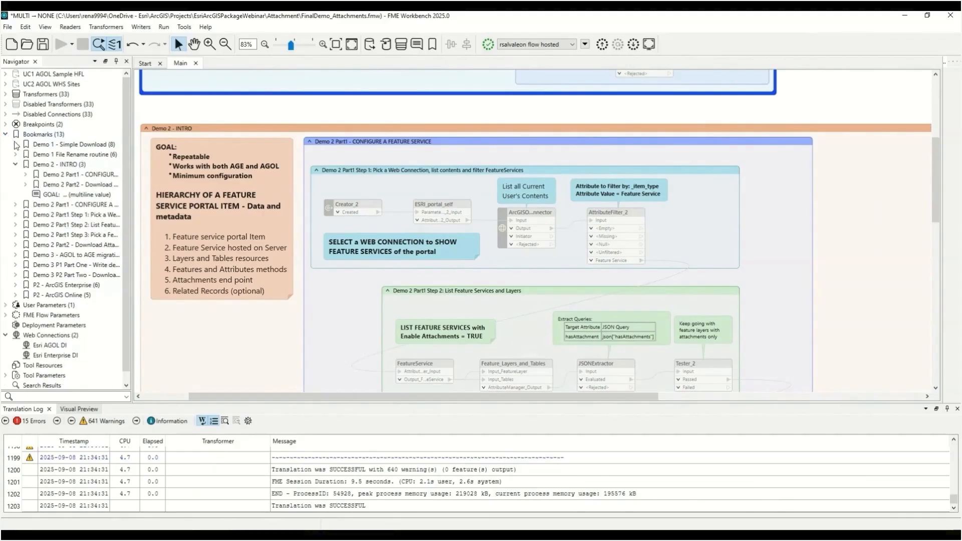
{"action": "left_click", "coordinate": [53, 196]}
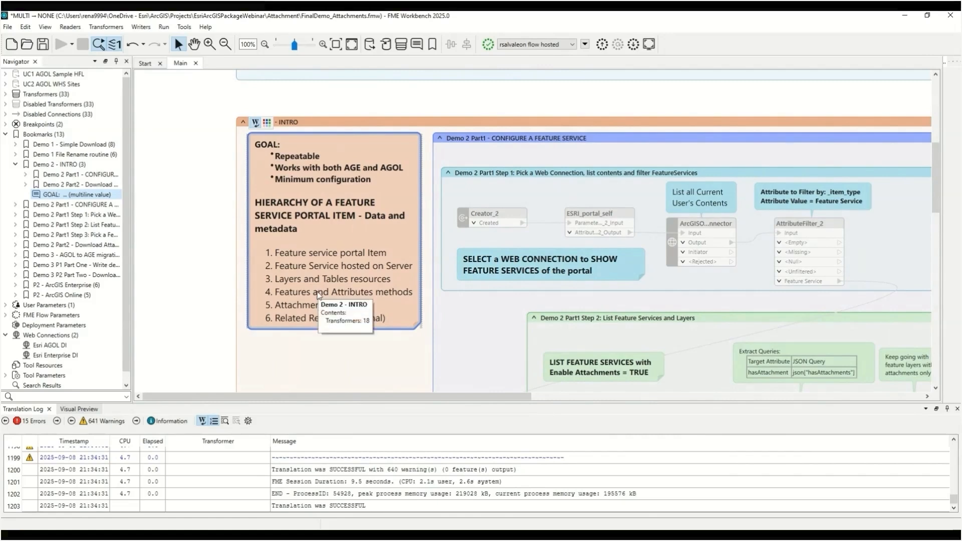
{"action": "left_click", "coordinate": [274, 119]}
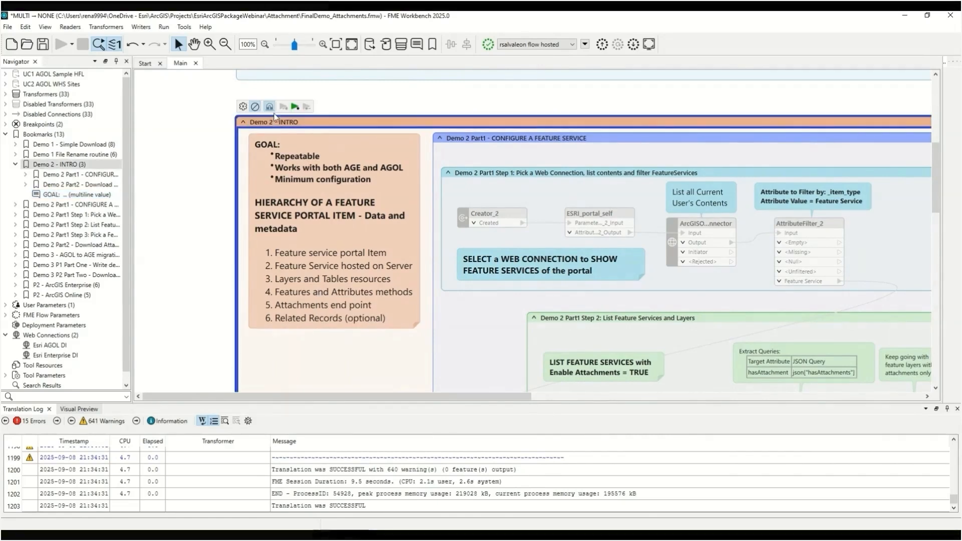
{"action": "left_click", "coordinate": [256, 106]}
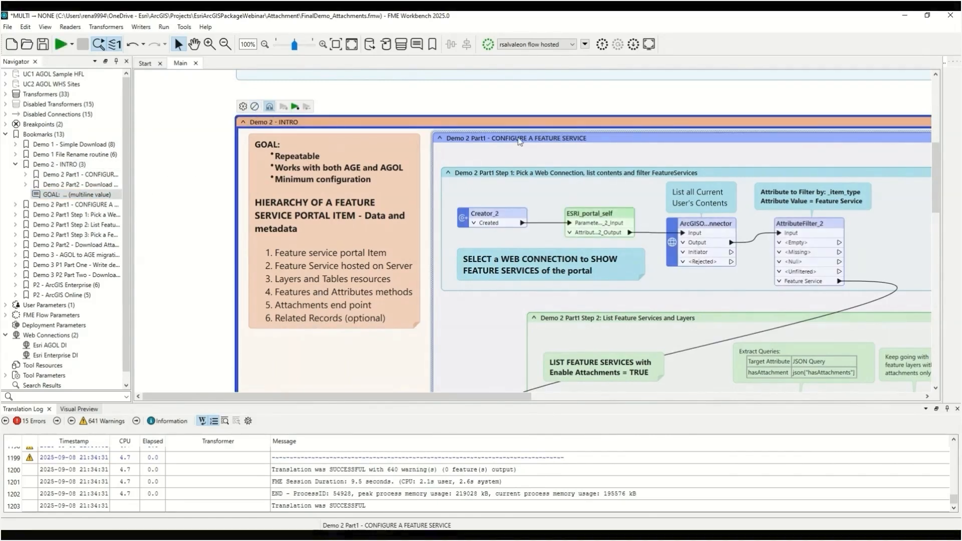
Run the Demo 2 Part1 Step 1 bookmark with the Esri AGOL DI web connection
{"action": "left_click", "coordinate": [518, 174]}
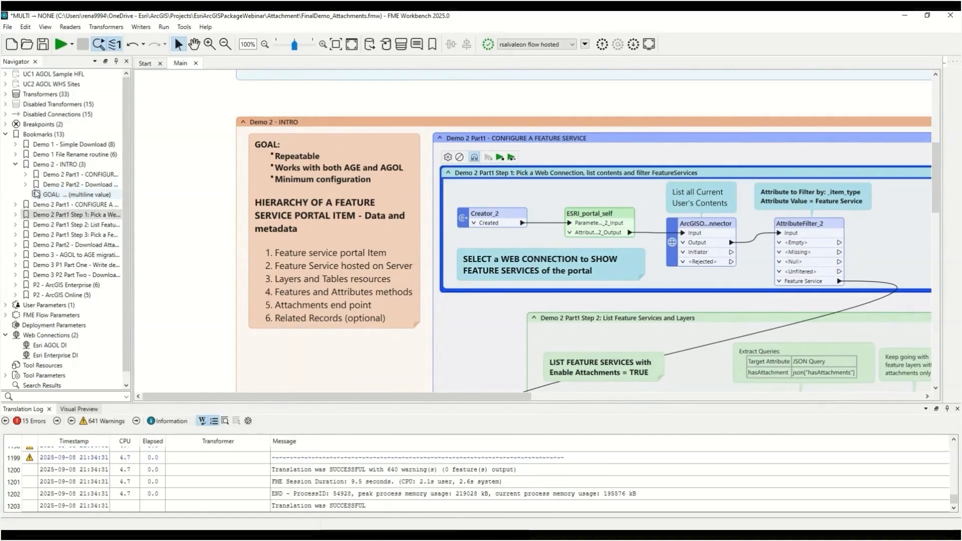
{"action": "left_click", "coordinate": [500, 158]}
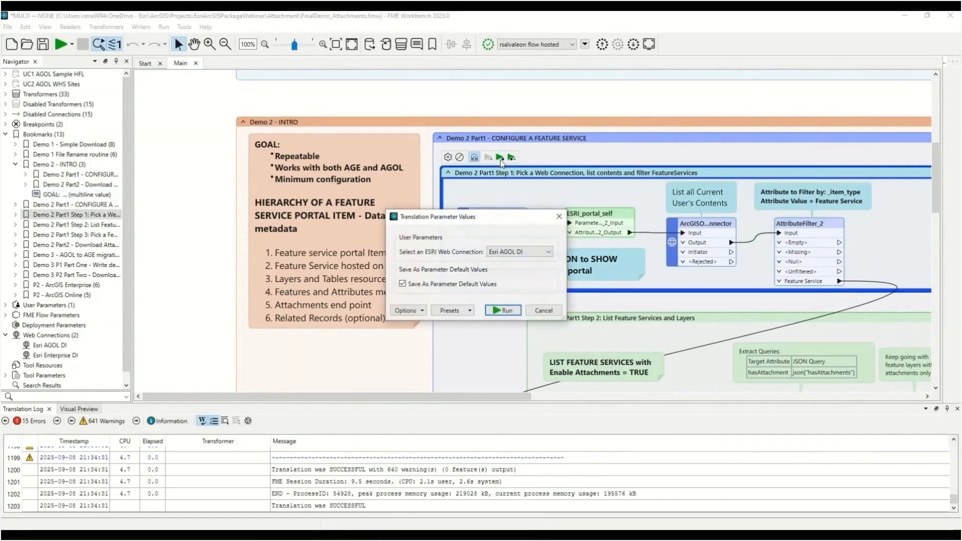
{"action": "left_click", "coordinate": [508, 310]}
Inspect the features leaving AttributeFilter_2's Feature Service port in Visual Preview
{"action": "double_click", "coordinate": [66, 216]}
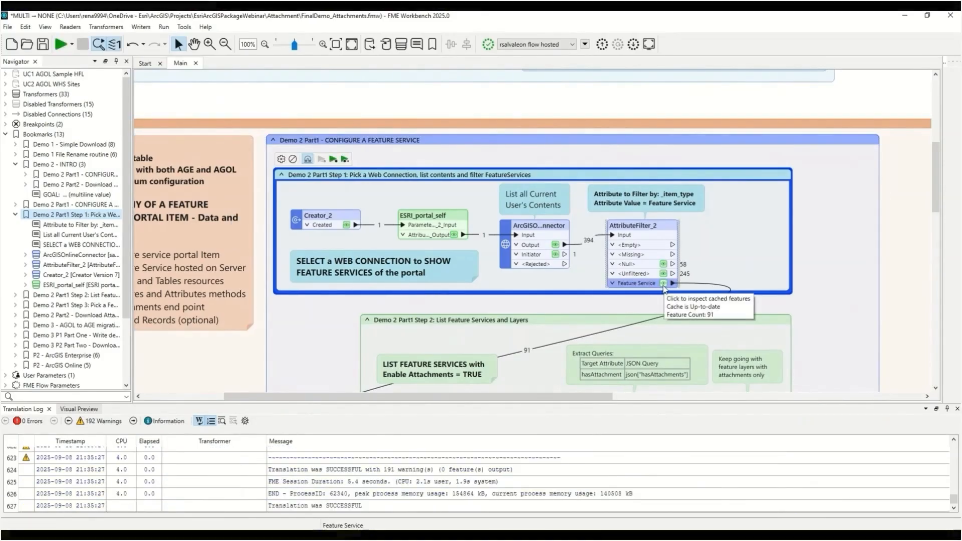
{"action": "left_click", "coordinate": [527, 352]}
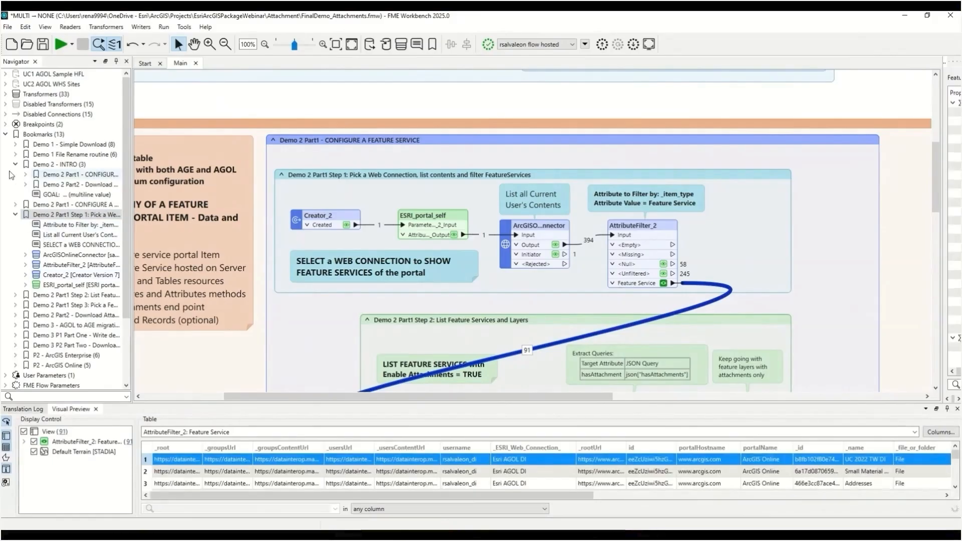
Open the _ESRIConnection user parameter's settings and expand its Web Connection Configuration
{"action": "scroll", "coordinate": [22, 257], "scroll_direction": "down", "scroll_amount": 3}
{"action": "left_click", "coordinate": [5, 296]}
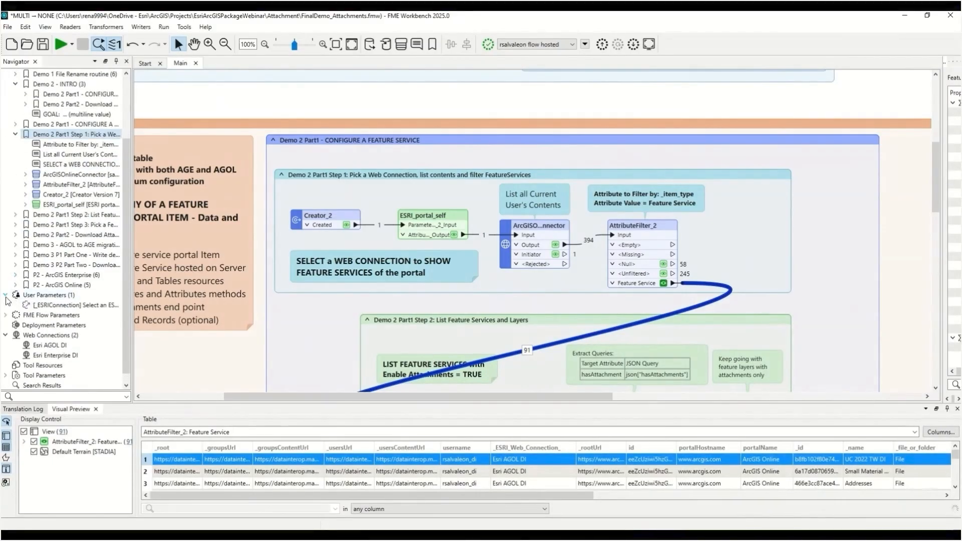
{"action": "right_click", "coordinate": [64, 306]}
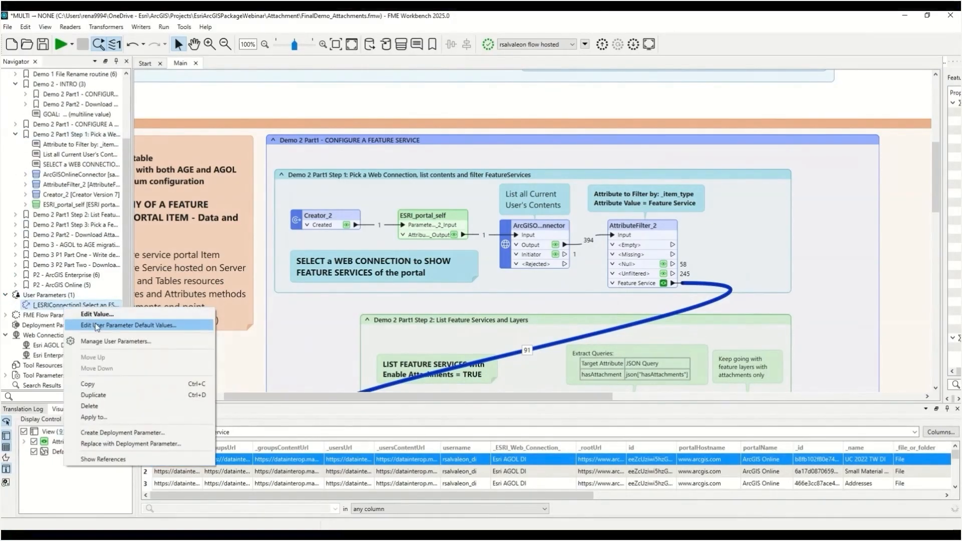
{"action": "left_click", "coordinate": [100, 342]}
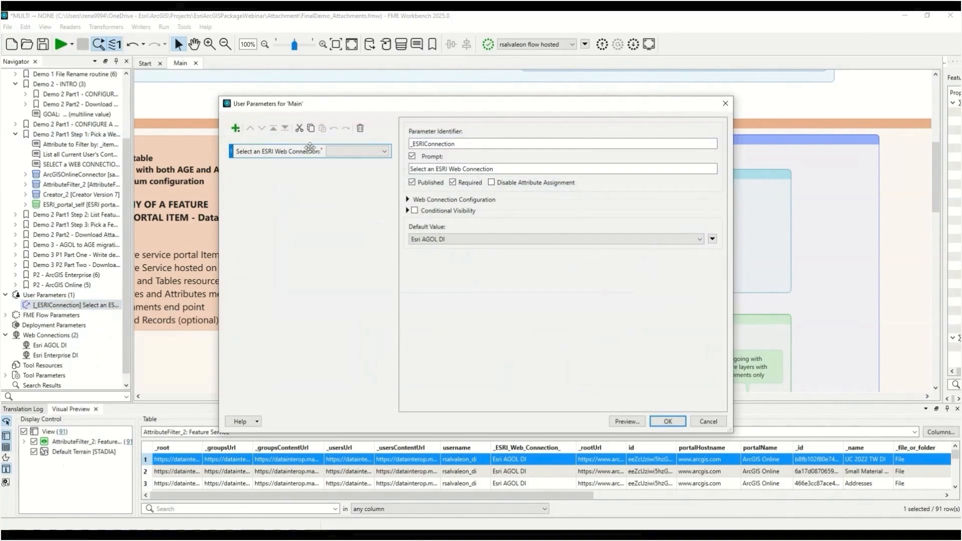
{"action": "left_click", "coordinate": [408, 200]}
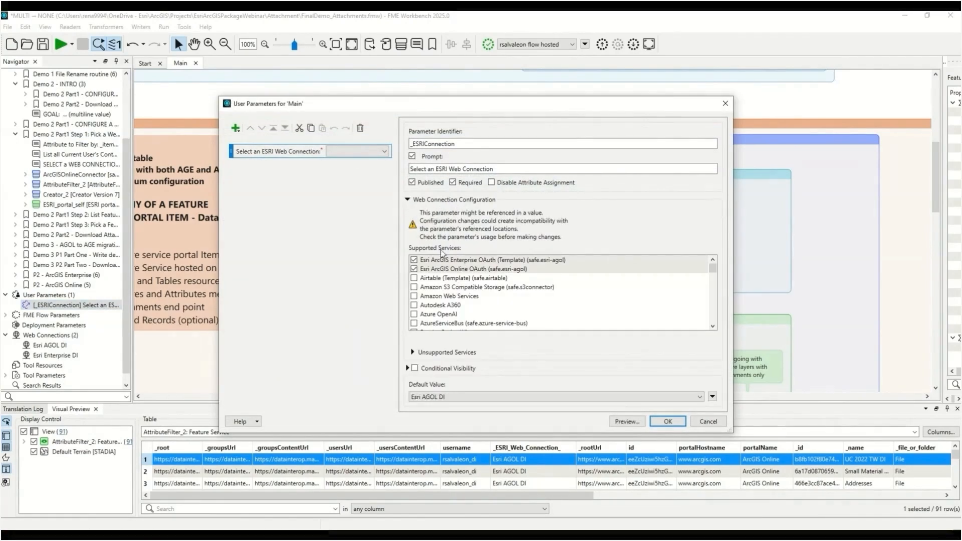
Uncheck and recheck the Esri ArcGIS Enterprise OAuth and Esri ArcGIS Online OAuth supported services
{"action": "left_click", "coordinate": [580, 261]}
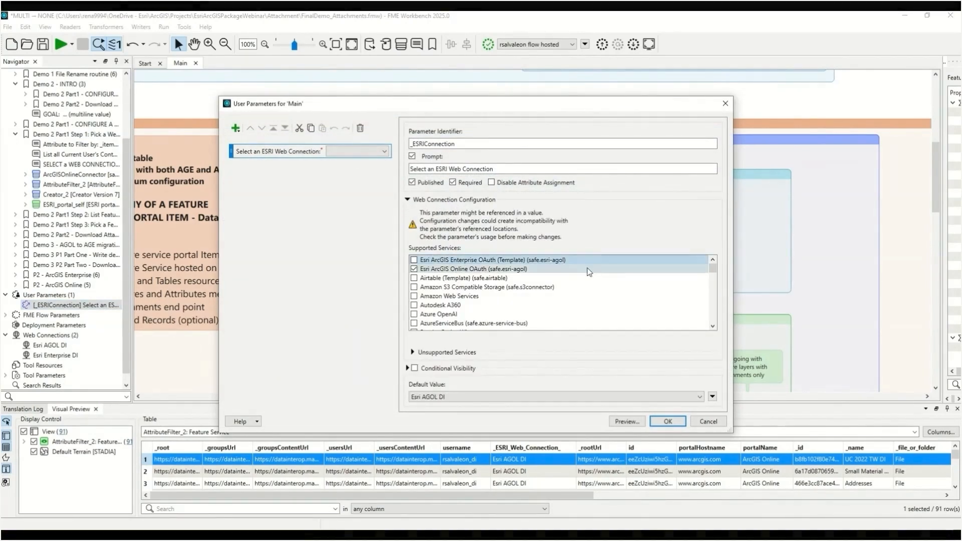
{"action": "left_click", "coordinate": [588, 270]}
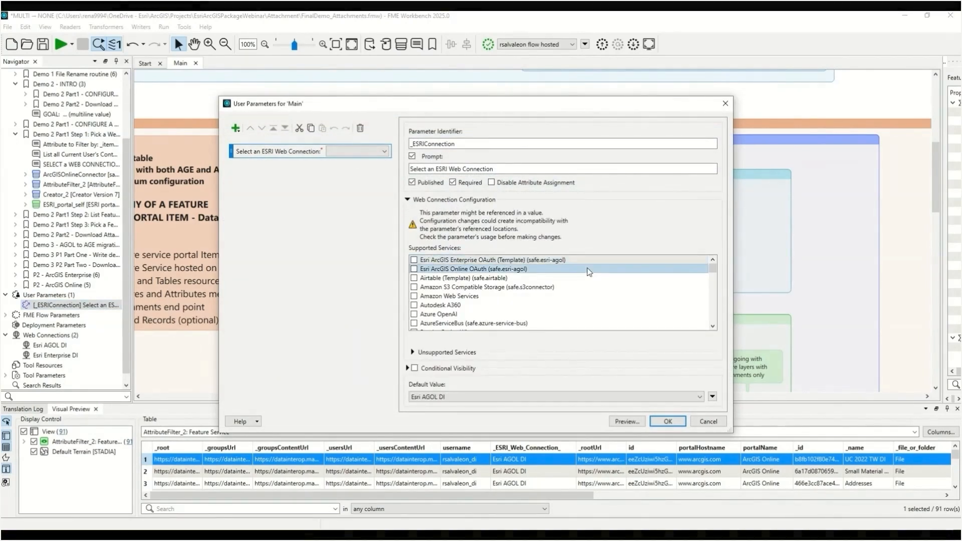
{"action": "left_click", "coordinate": [484, 395]}
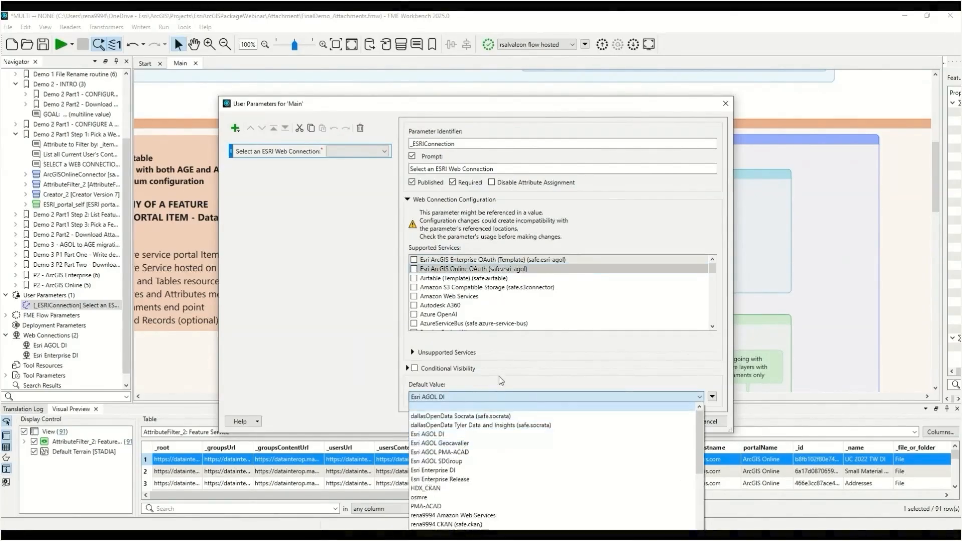
{"action": "left_click", "coordinate": [414, 269]}
{"action": "left_click", "coordinate": [414, 260]}
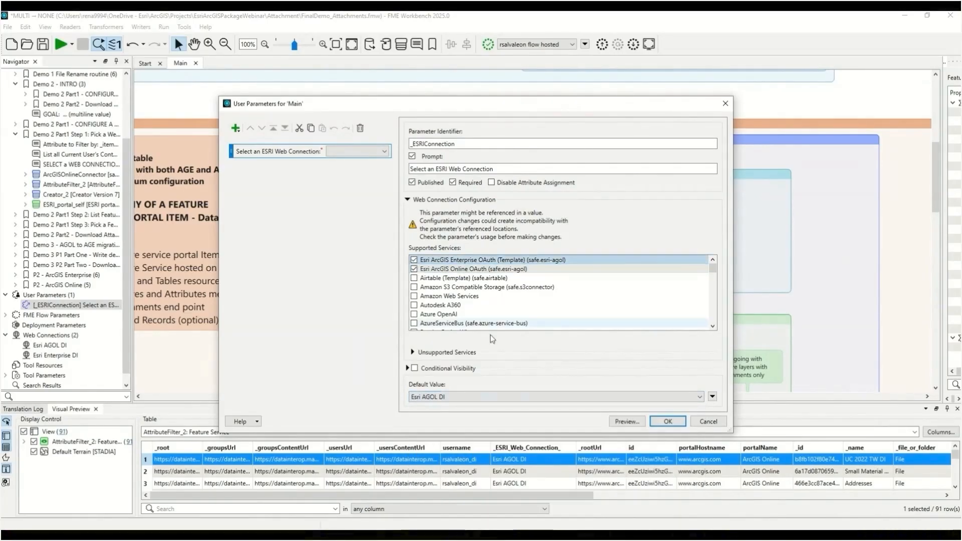
Review the default web connection choices and preview the connection prompt, then close the User Parameters dialog without changes
{"action": "left_click", "coordinate": [701, 398]}
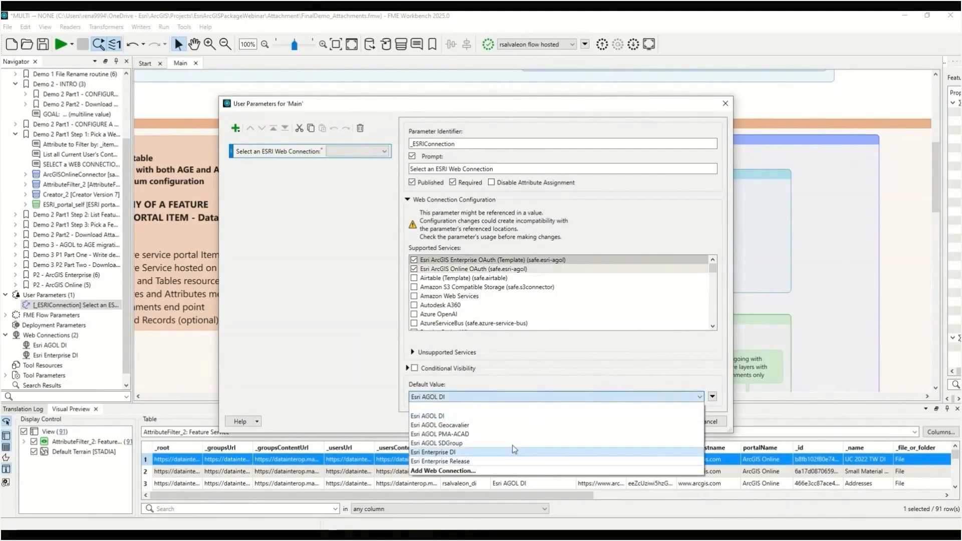
{"action": "left_click", "coordinate": [546, 381]}
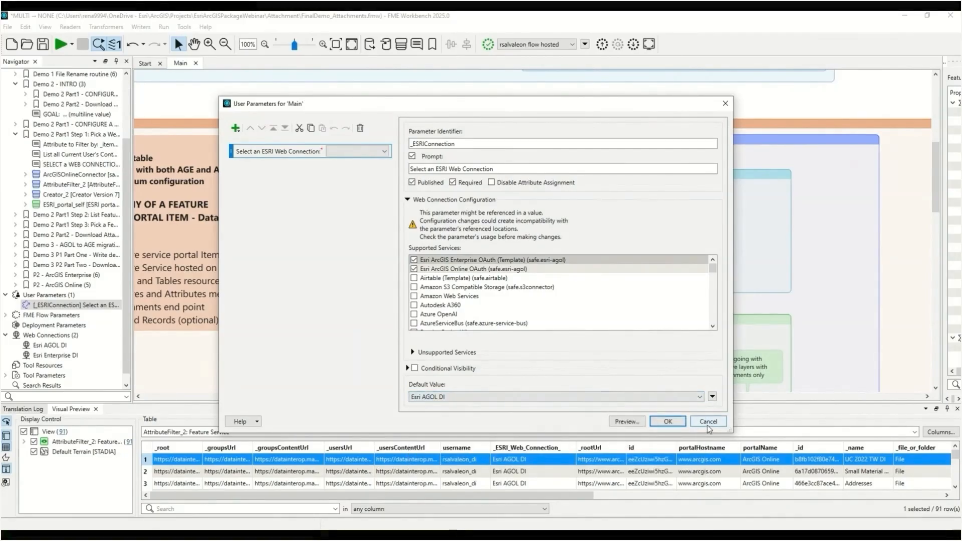
{"action": "left_click", "coordinate": [628, 423]}
{"action": "left_click", "coordinate": [535, 263]}
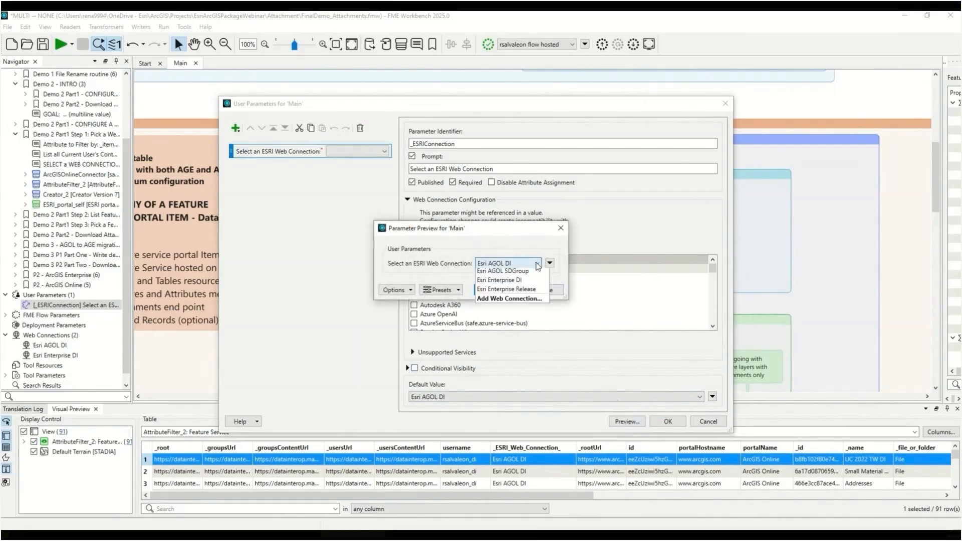
{"action": "left_click", "coordinate": [523, 240]}
{"action": "left_click", "coordinate": [547, 289]}
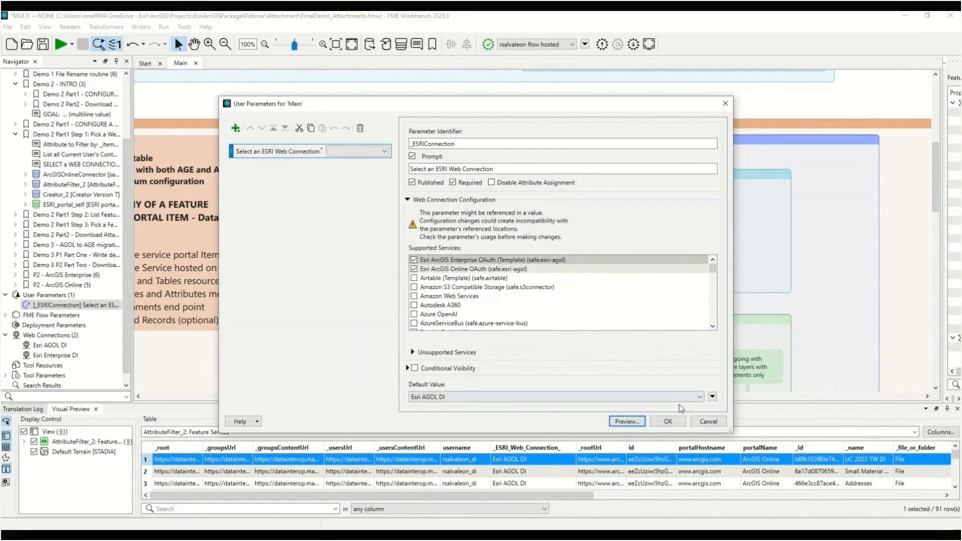
{"action": "left_click", "coordinate": [701, 424]}
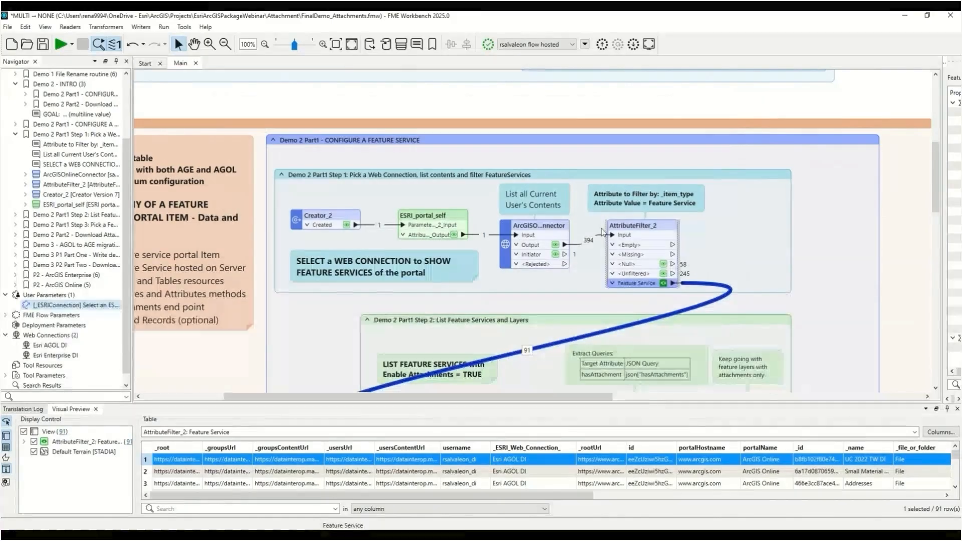
Run the Demo 2 Part1 Step 2 bookmark to list feature services and layers with attachments enabled
{"action": "left_click", "coordinate": [445, 217]}
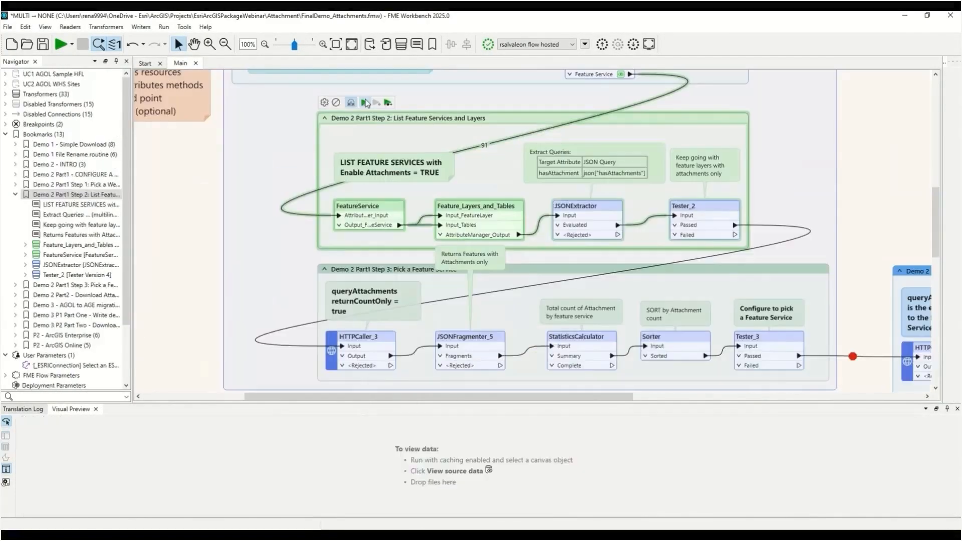
{"action": "left_click", "coordinate": [365, 103]}
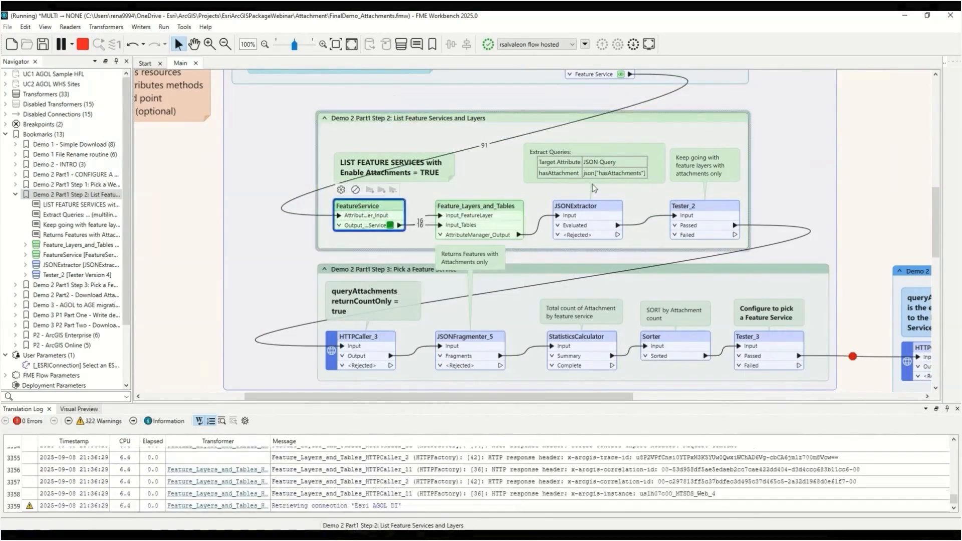
{"action": "left_click", "coordinate": [608, 177]}
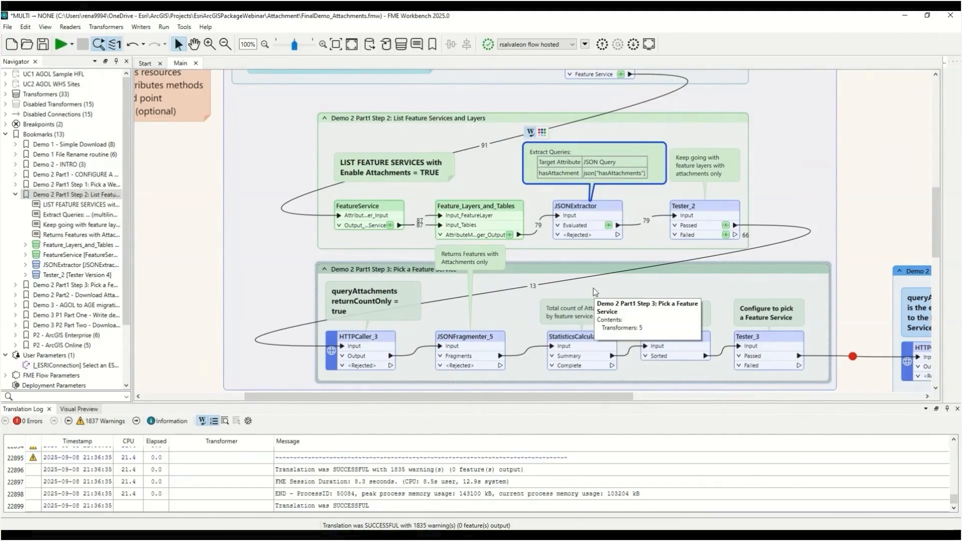
{"action": "left_click", "coordinate": [535, 291]}
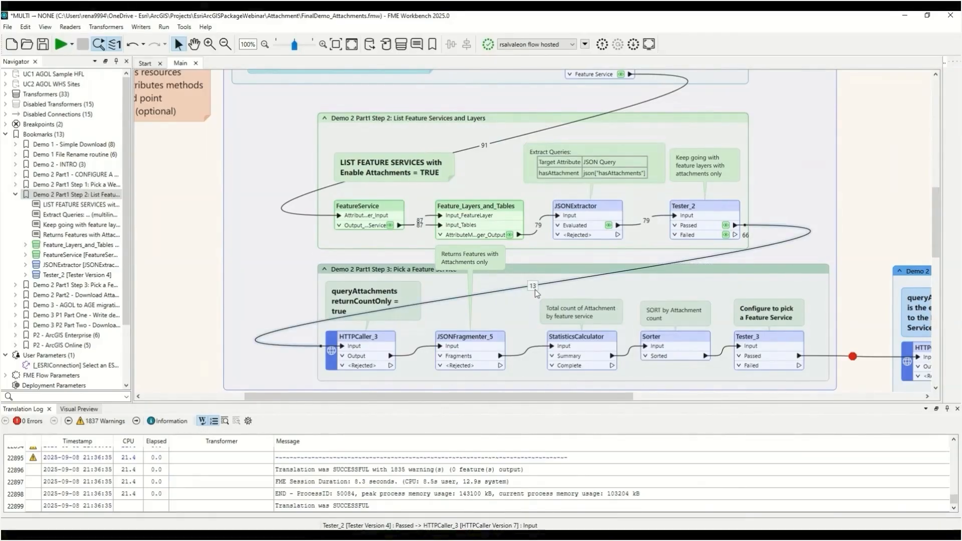
Run the Demo 2 Part1 Step 3 bookmark to count attachments per feature service
{"action": "left_click", "coordinate": [16, 194]}
{"action": "double_click", "coordinate": [50, 206]}
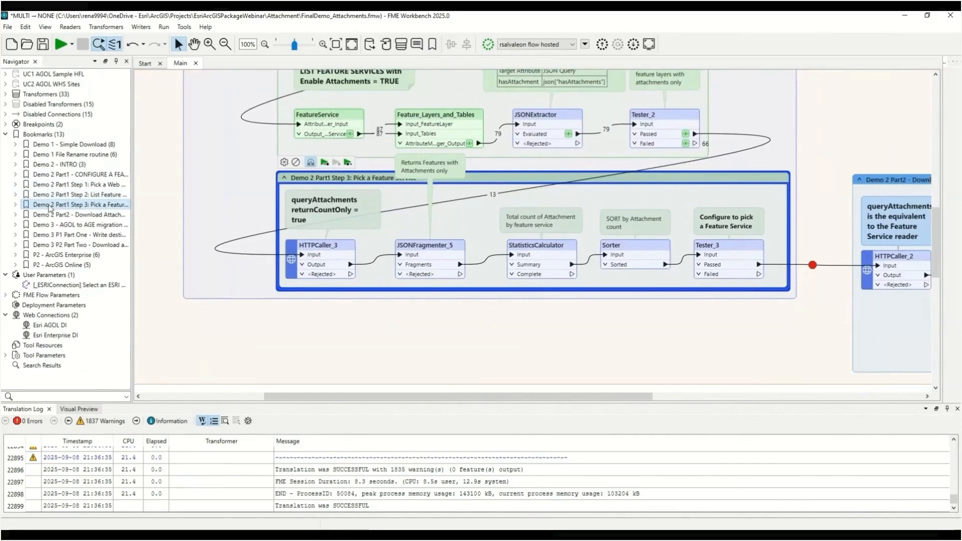
{"action": "left_click", "coordinate": [324, 165]}
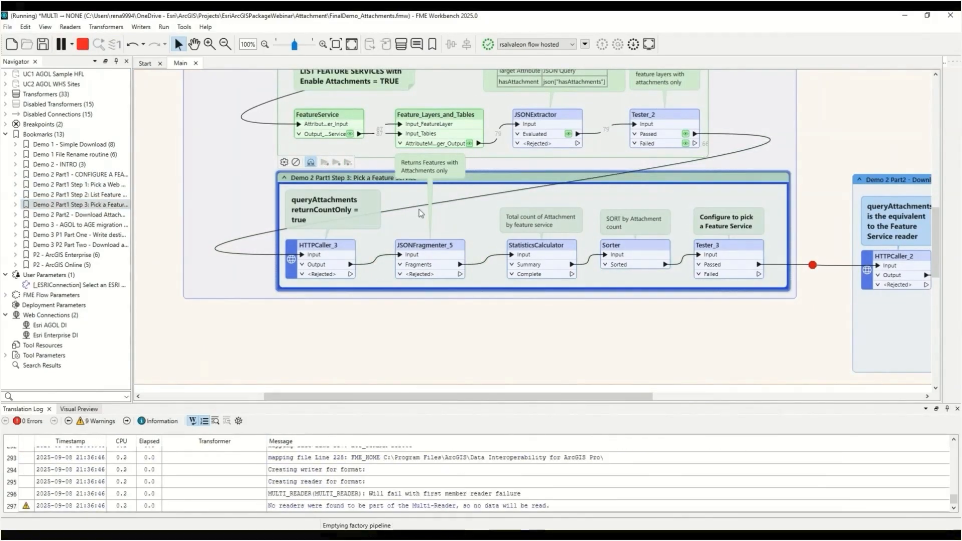
{"action": "left_click", "coordinate": [489, 197]}
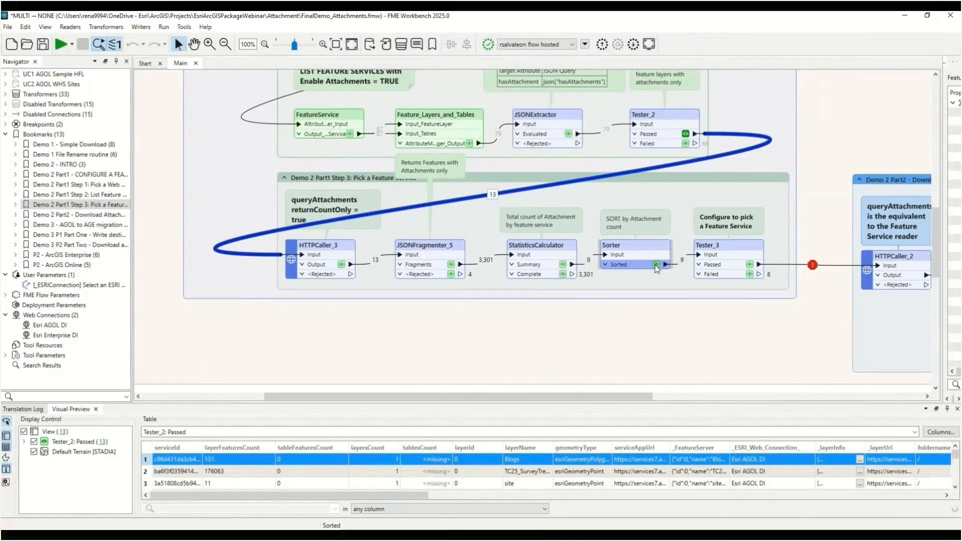
Inspect the Sorter's sorted output and Tester_3's passed feature in Visual Preview
{"action": "left_click", "coordinate": [656, 266]}
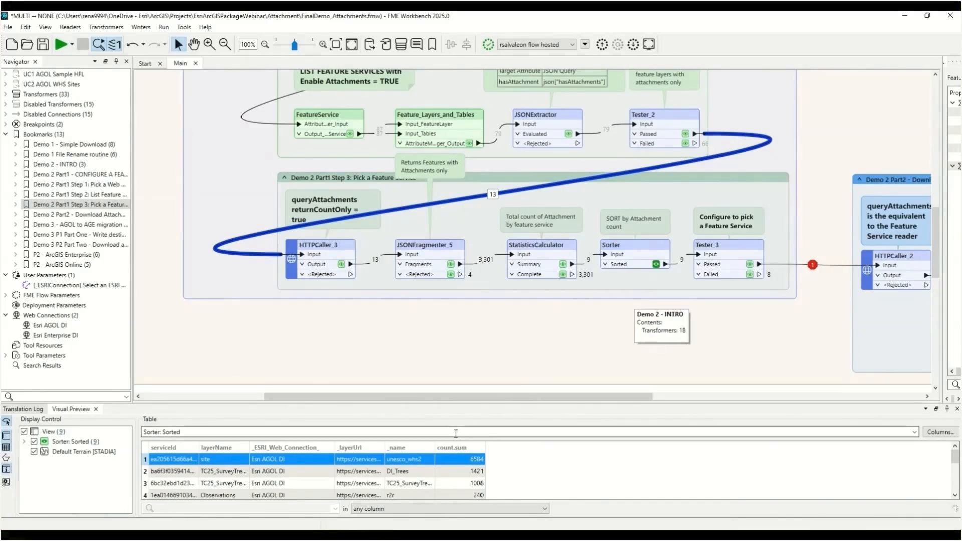
{"action": "scroll", "coordinate": [467, 461], "scroll_direction": "down", "scroll_amount": 1}
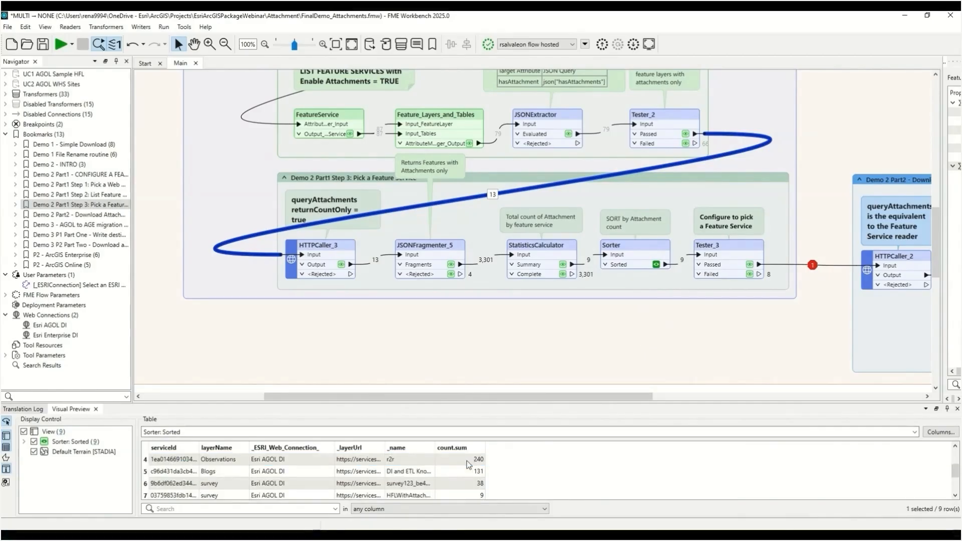
{"action": "scroll", "coordinate": [468, 461], "scroll_direction": "up", "scroll_amount": 1}
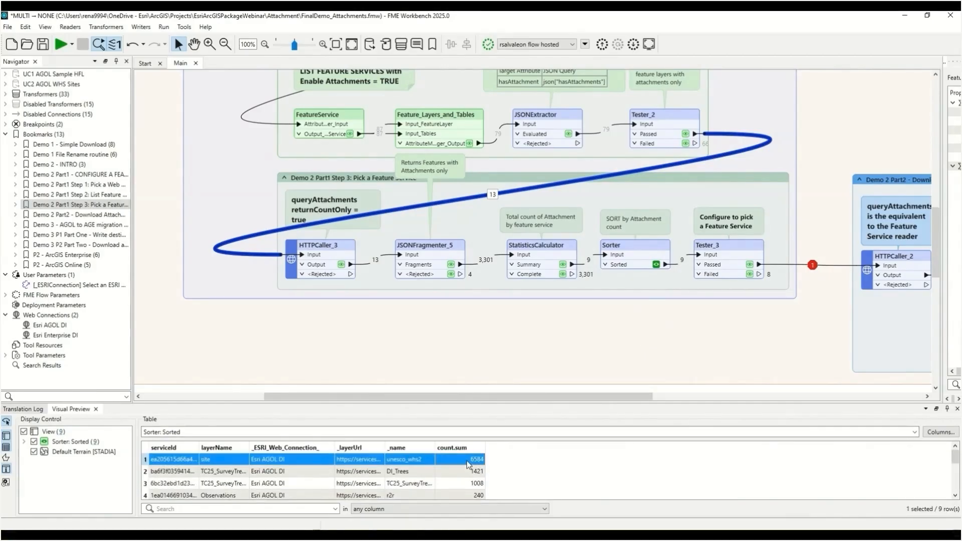
{"action": "scroll", "coordinate": [467, 461], "scroll_direction": "down", "scroll_amount": 2}
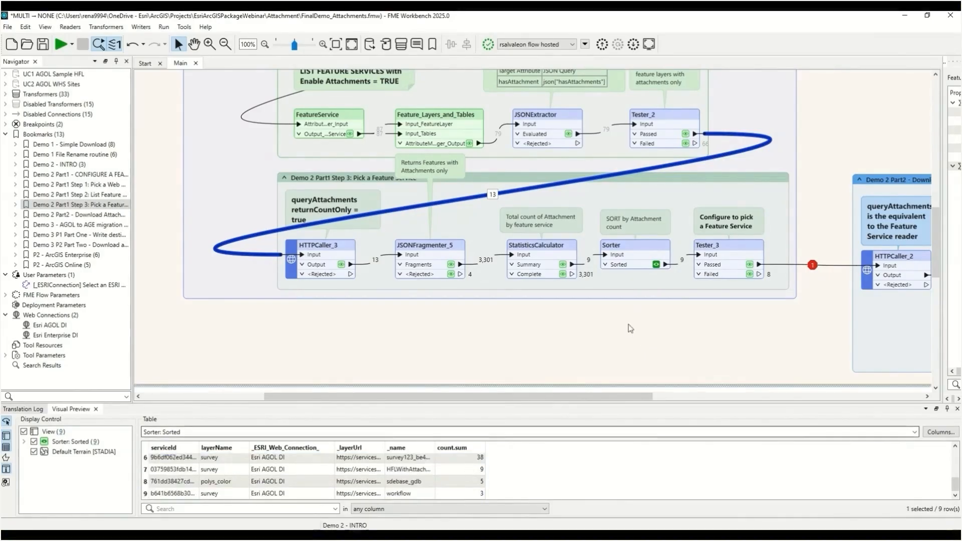
{"action": "left_click", "coordinate": [748, 244]}
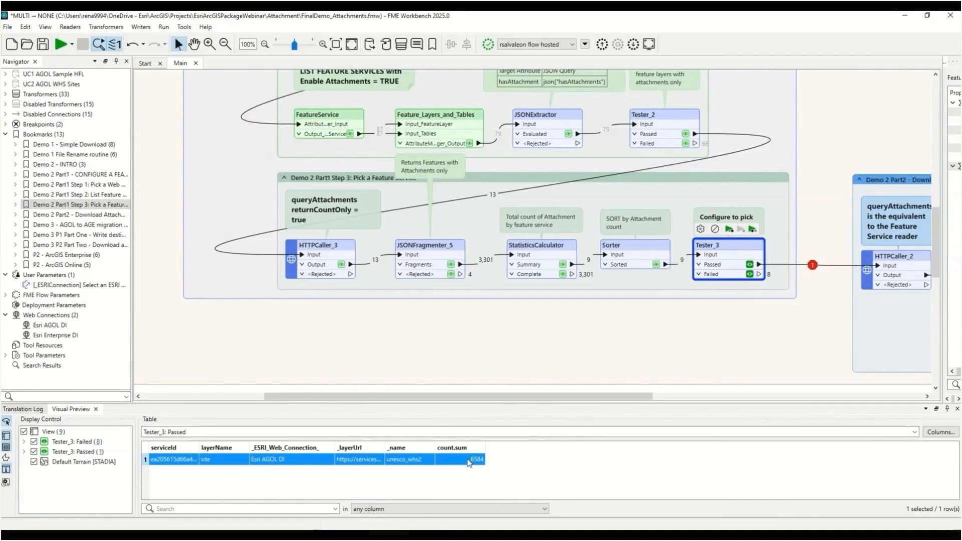
Select HTTPCaller_2 with its annotation in Demo 2 Part2 and nudge them slightly right
{"action": "left_click", "coordinate": [45, 214]}
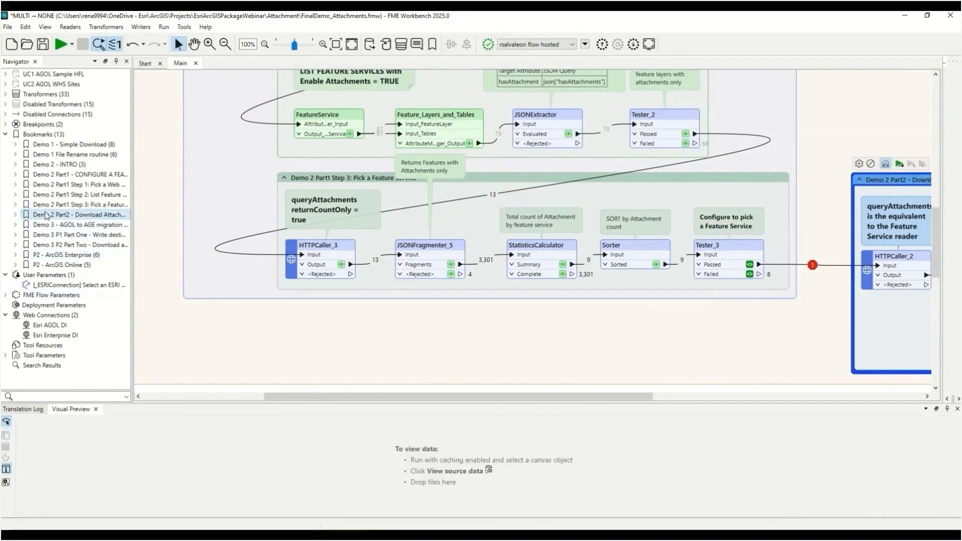
{"action": "mouse_move", "coordinate": [506, 108]}
{"action": "left_mouse_down"}
{"action": "mouse_move", "coordinate": [602, 259]}
{"action": "mouse_move", "coordinate": [774, 314]}
{"action": "left_mouse_up"}
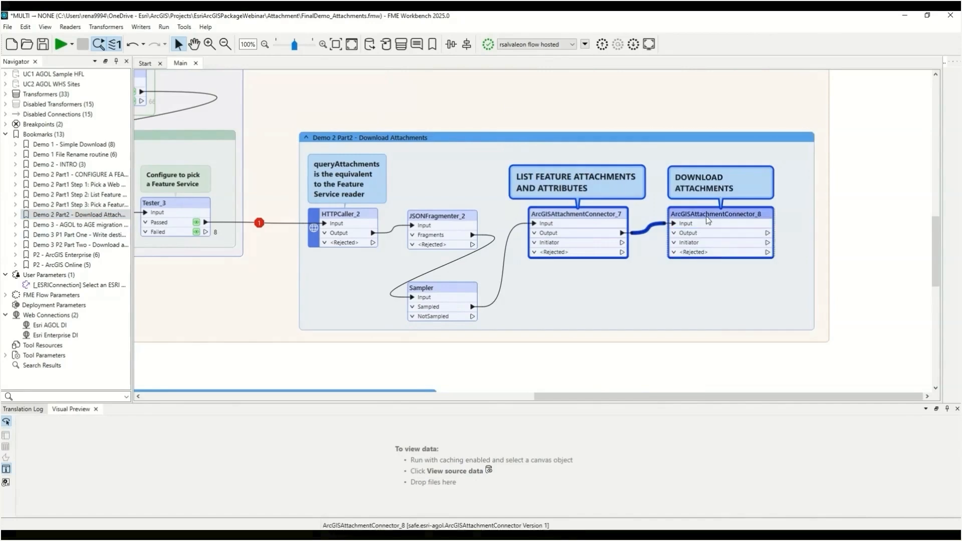
{"action": "left_click", "coordinate": [341, 215]}
{"action": "mouse_move", "coordinate": [284, 137]}
{"action": "left_mouse_down"}
{"action": "mouse_move", "coordinate": [359, 248]}
{"action": "mouse_move", "coordinate": [401, 286]}
{"action": "mouse_move", "coordinate": [377, 246]}
{"action": "left_mouse_up"}
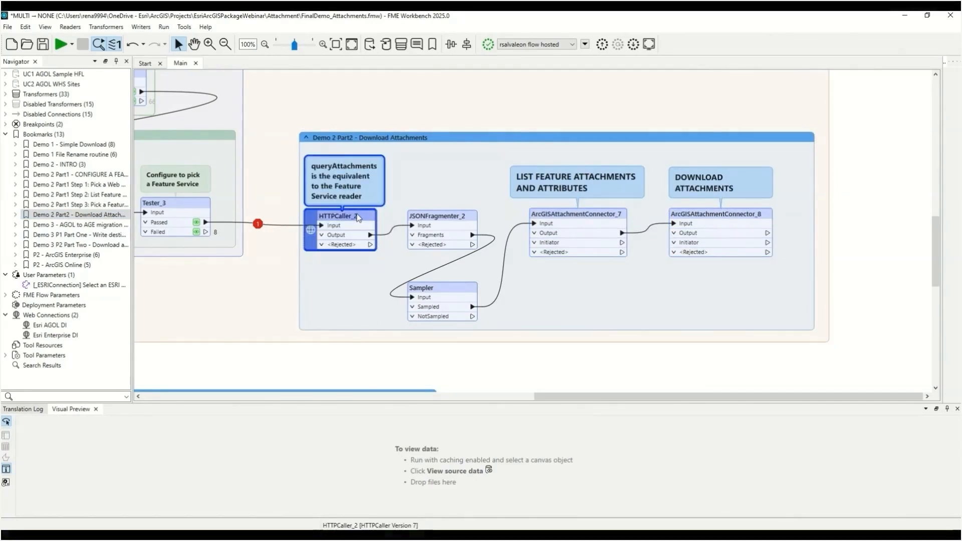
{"action": "left_click_drag", "start_coordinate": [357, 213], "coordinate": [370, 213]}
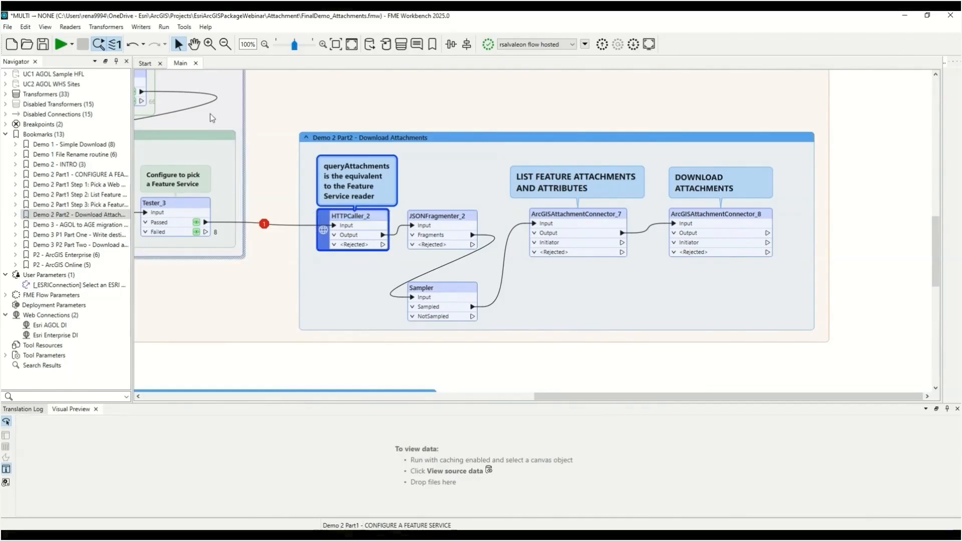
Disable all transformers in the Demo 2 - INTRO bookmark
{"action": "left_click_drag", "start_coordinate": [644, 401], "coordinate": [341, 368]}
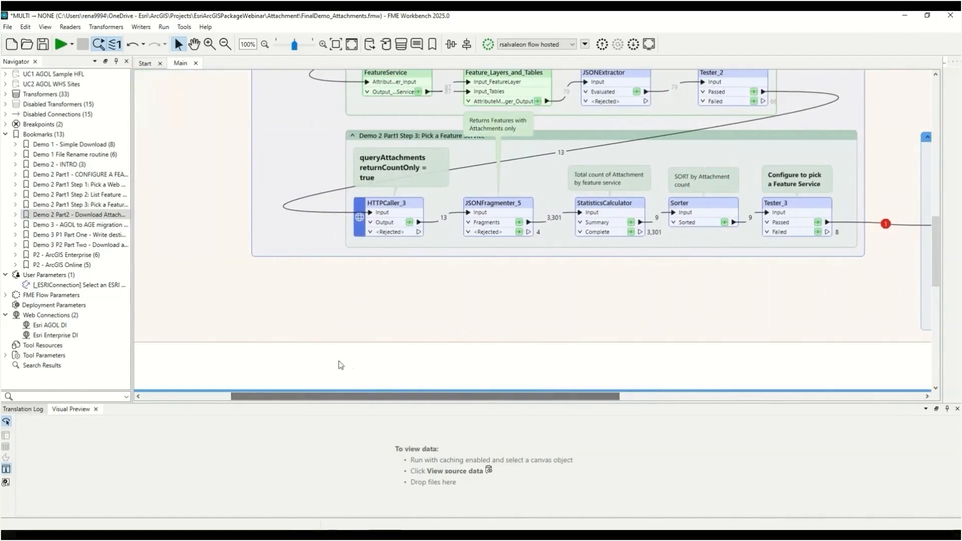
{"action": "scroll", "coordinate": [337, 363], "scroll_direction": "up", "scroll_amount": 10}
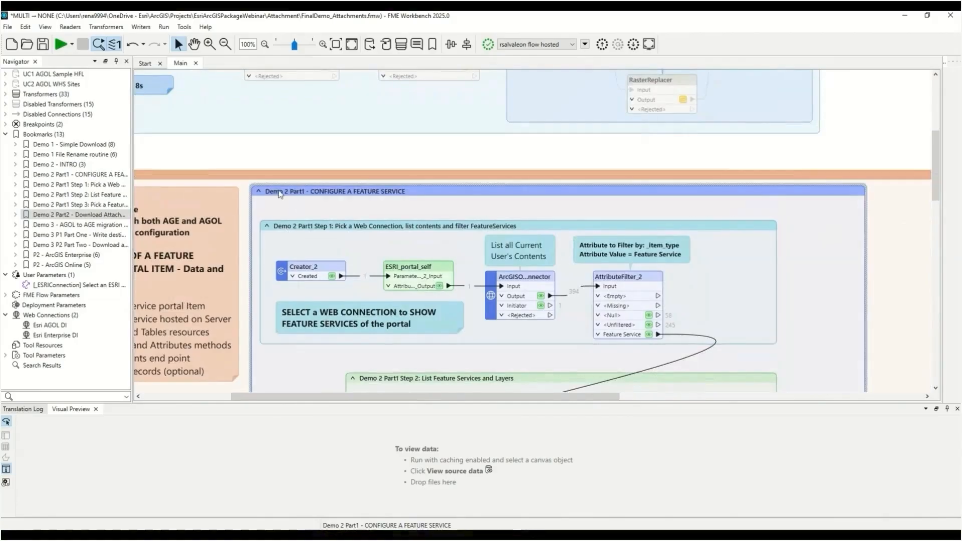
{"action": "scroll", "coordinate": [302, 395], "scroll_direction": "left", "scroll_amount": 3}
{"action": "left_click", "coordinate": [304, 173]}
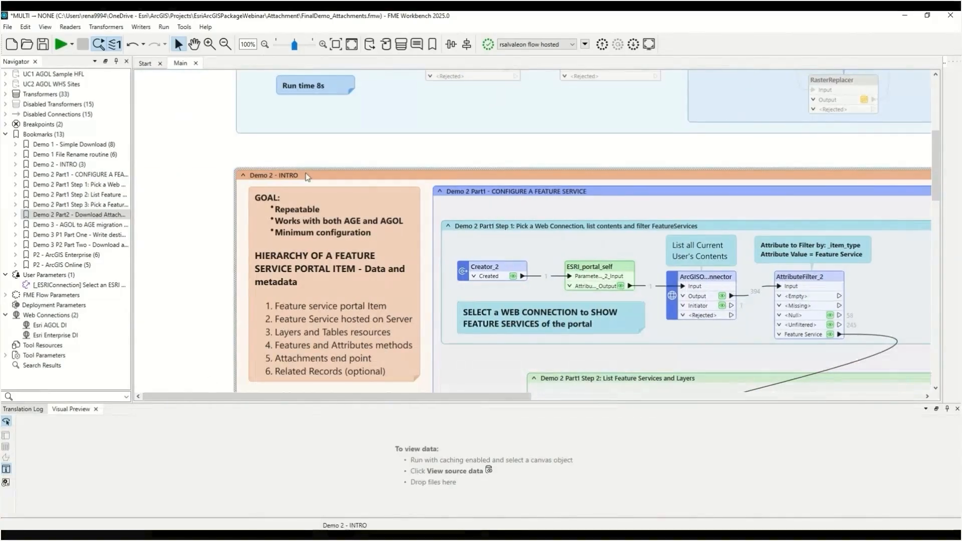
{"action": "left_click", "coordinate": [256, 160]}
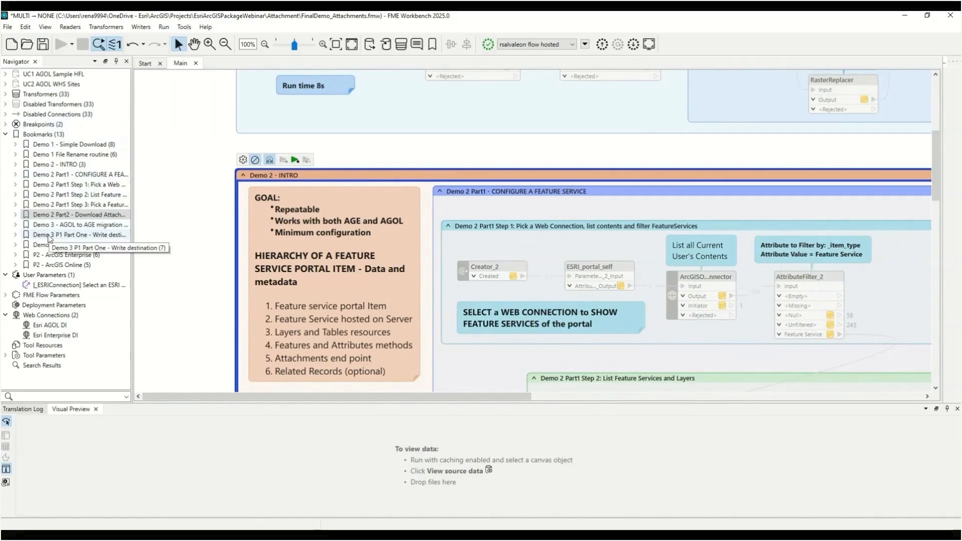
Enable the transformers in the Demo 3 - AGOL to AGE migration bookmark
{"action": "double_click", "coordinate": [47, 229]}
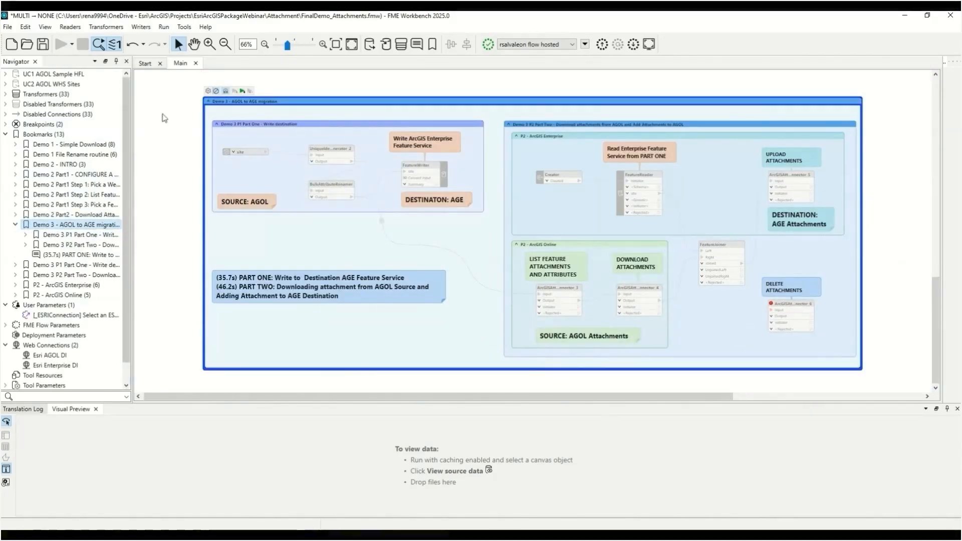
{"action": "left_click", "coordinate": [216, 92]}
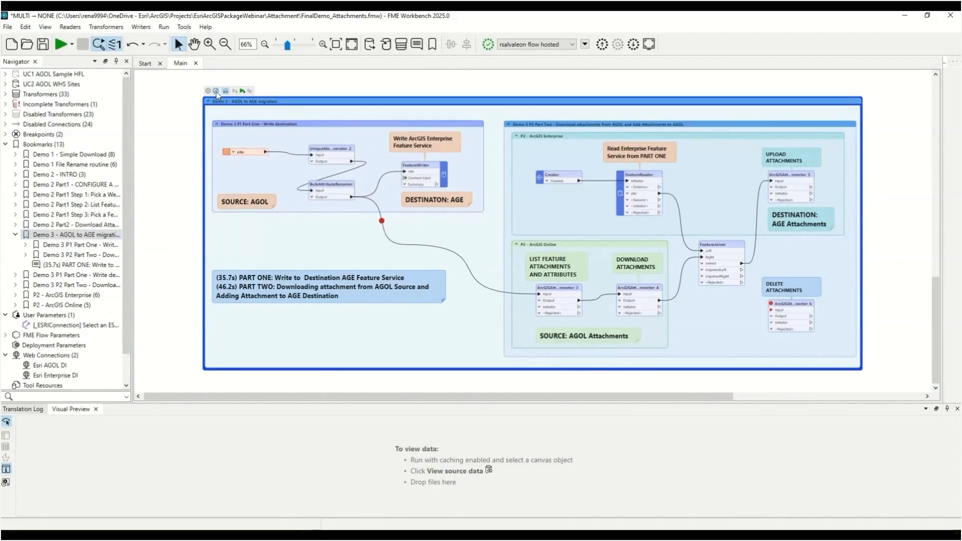
Run the Demo 3 P1 Part One bookmark to write the source to the destination AGE feature service
{"action": "left_click", "coordinate": [252, 126]}
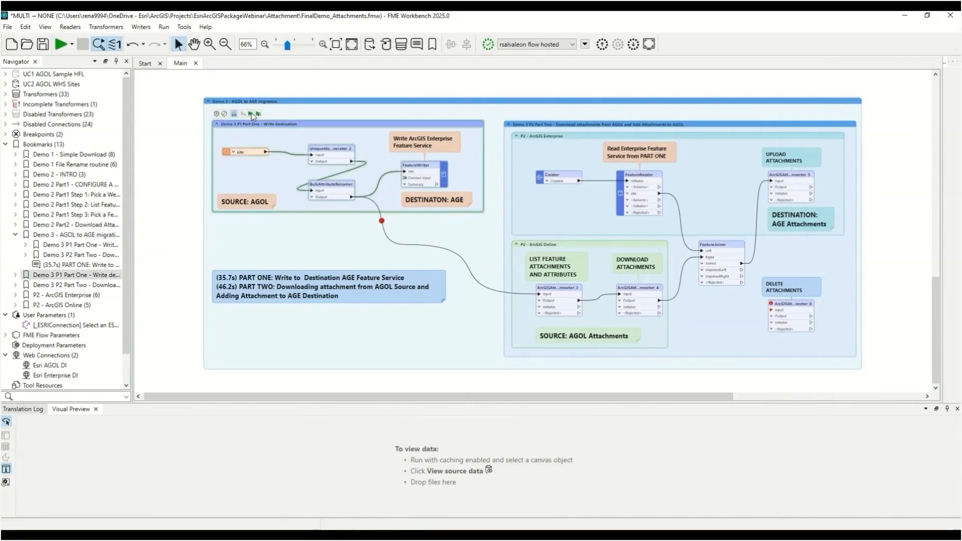
{"action": "left_click", "coordinate": [250, 113]}
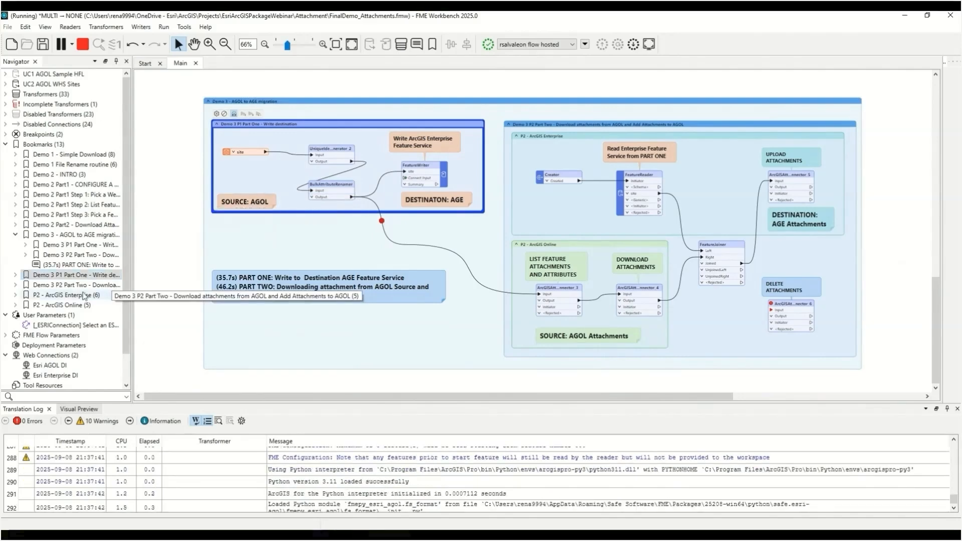
Open the FeatureWriter's parameters in the Demo 3 P1 Part One bookmark
{"action": "double_click", "coordinate": [33, 279]}
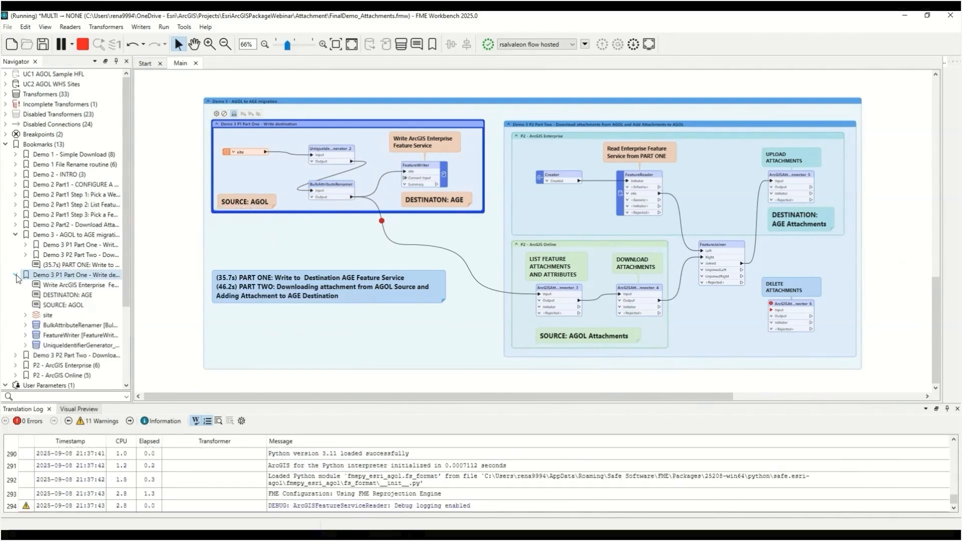
{"action": "double_click", "coordinate": [71, 275]}
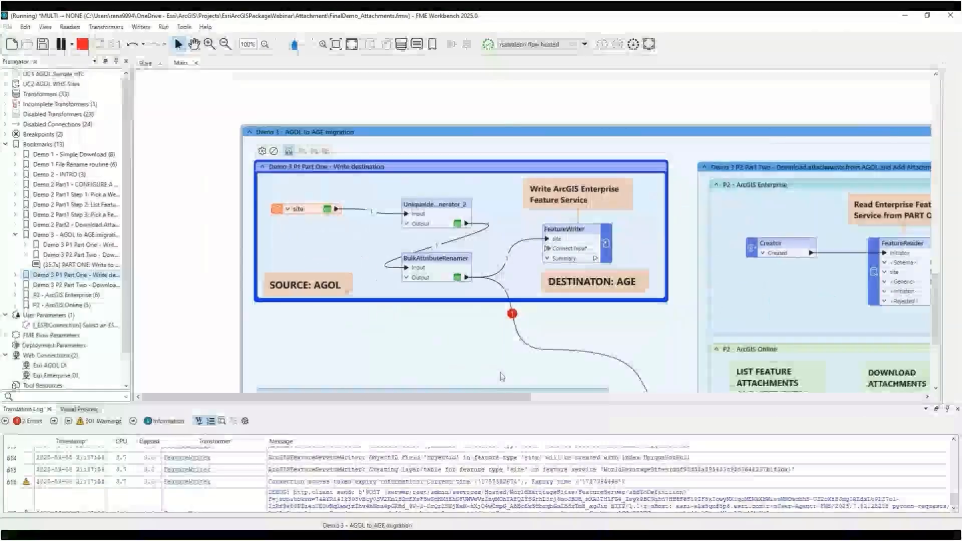
{"action": "left_click", "coordinate": [564, 233]}
{"action": "double_click", "coordinate": [563, 229]}
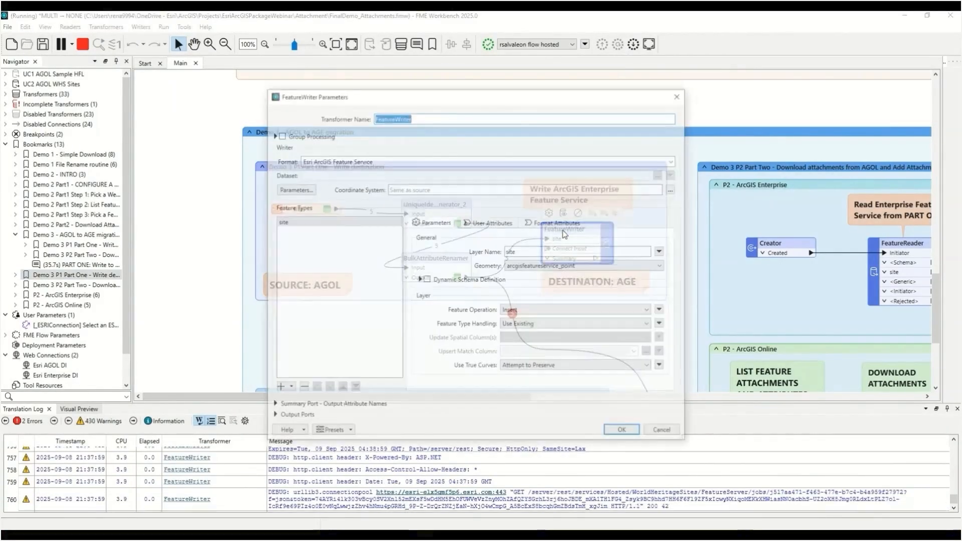
Examine the writer's feature service web connection and its user parameter options, then cancel the dialog
{"action": "left_click", "coordinate": [294, 189]}
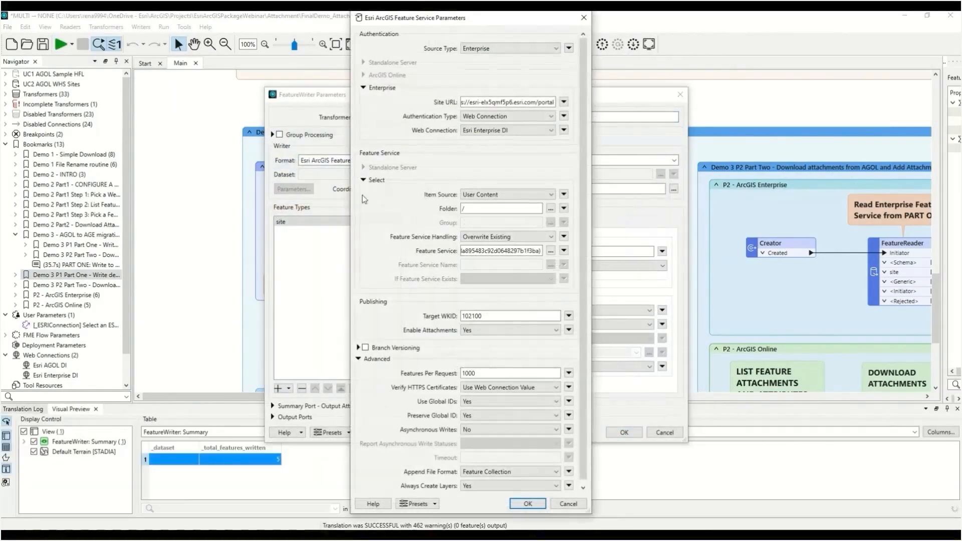
{"action": "left_click", "coordinate": [564, 131]}
{"action": "mouse_move", "coordinate": [664, 176]}
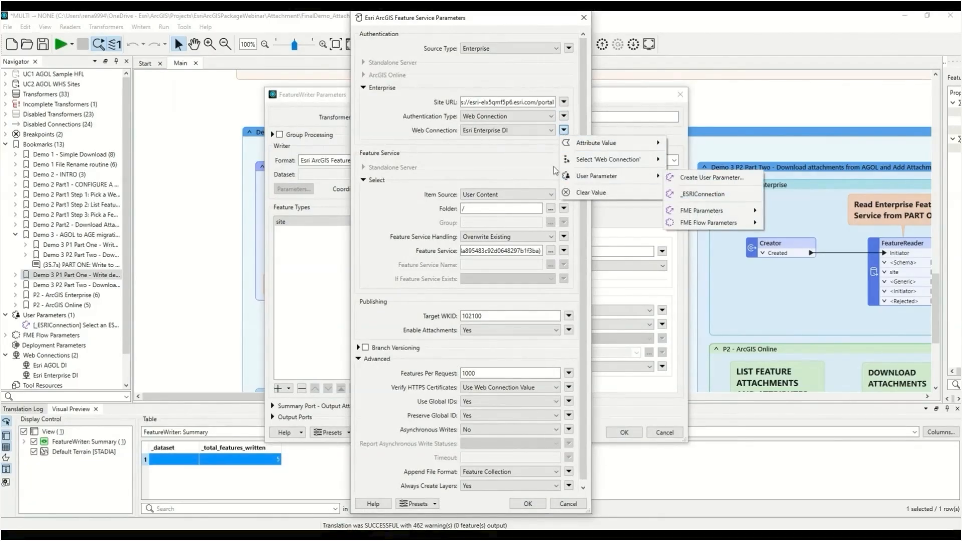
{"action": "left_click", "coordinate": [531, 167]}
{"action": "left_click", "coordinate": [568, 504]}
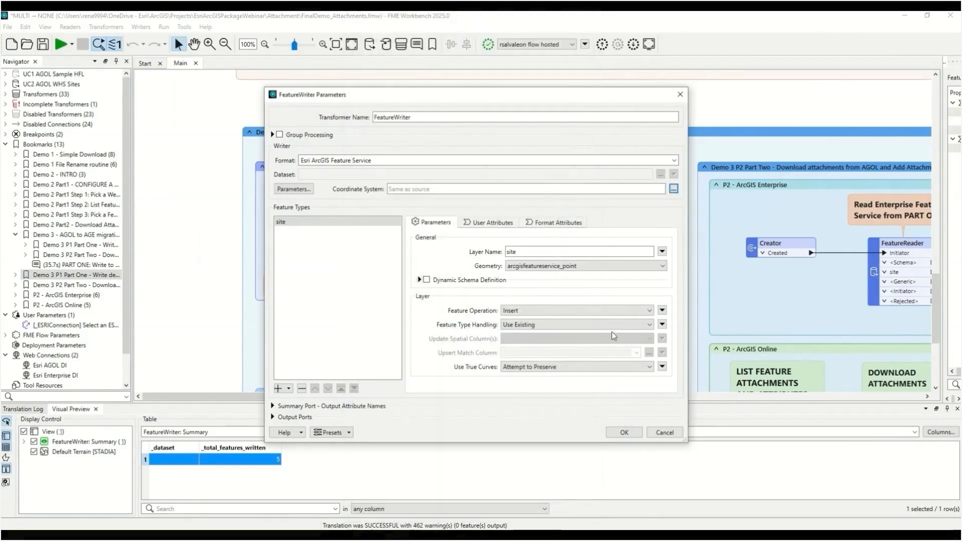
Close the FeatureWriter dialog and inspect the BulkAttributeRenamer output features in Visual Preview
{"action": "left_click", "coordinate": [664, 432]}
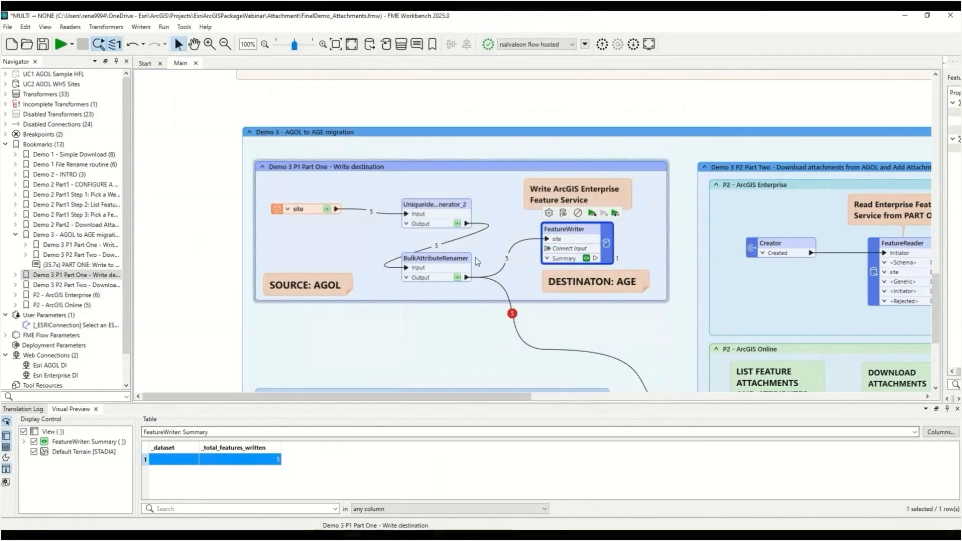
{"action": "left_click", "coordinate": [458, 277]}
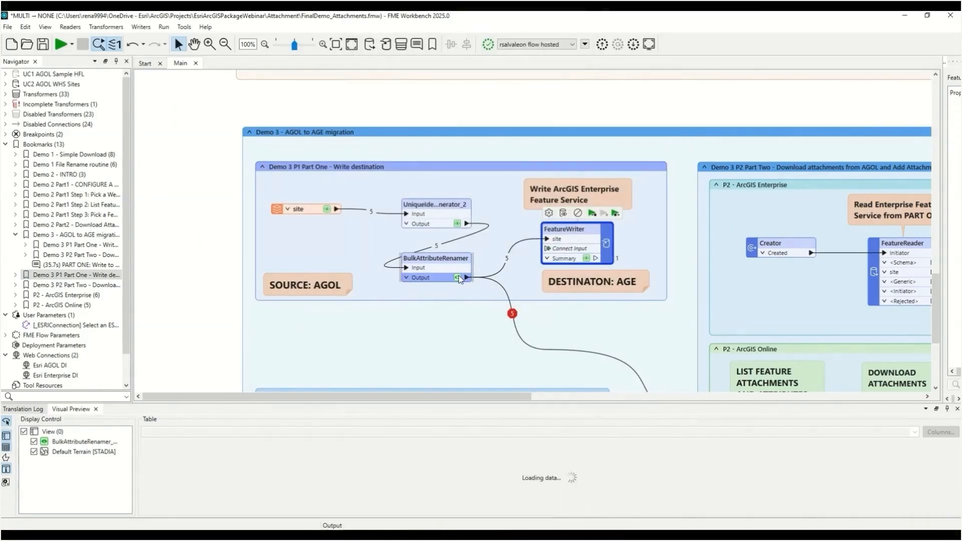
{"action": "left_click_drag", "start_coordinate": [246, 397], "coordinate": [434, 404]}
{"action": "scroll", "coordinate": [441, 324], "scroll_direction": "down", "scroll_amount": 2}
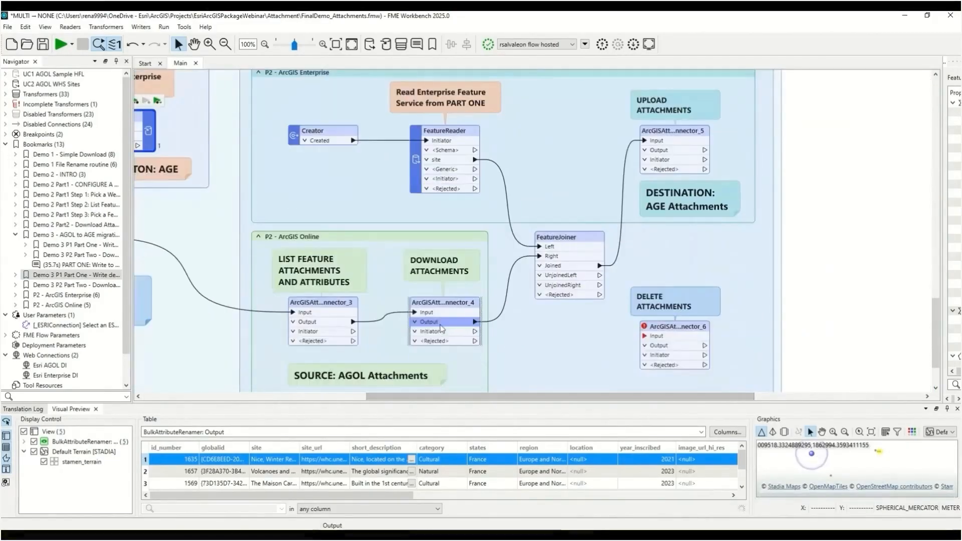
{"action": "scroll", "coordinate": [441, 324], "scroll_direction": "up", "scroll_amount": 1}
Run the Demo 3 P2 Part Two bookmark despite the incomplete transformers, then inspect the FeatureJoiner's Joined output
{"action": "left_click", "coordinate": [279, 111]}
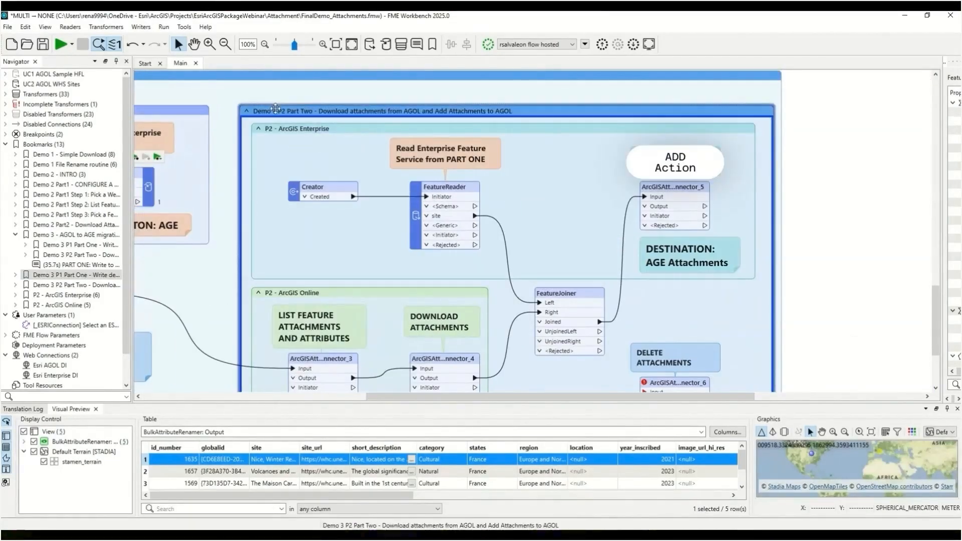
{"action": "left_click", "coordinate": [285, 96]}
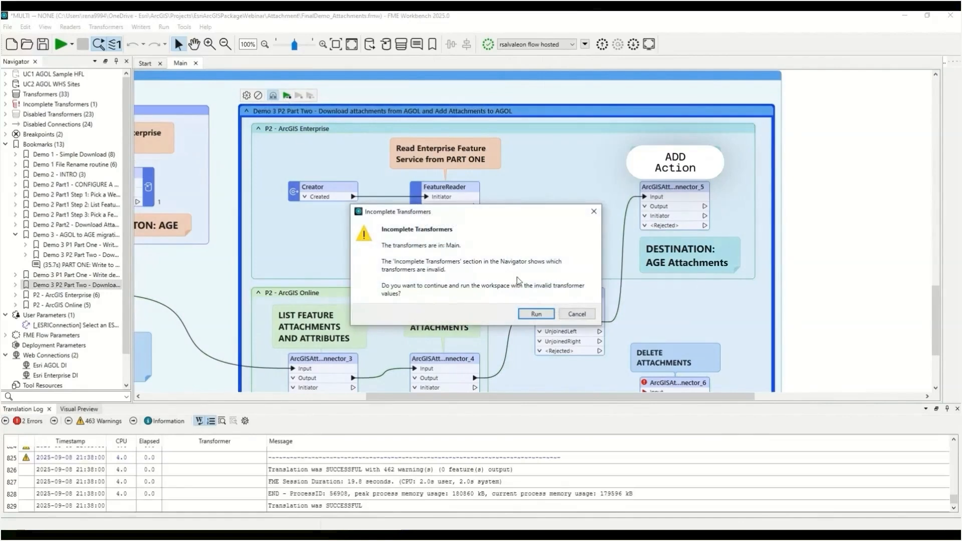
{"action": "left_click", "coordinate": [535, 314]}
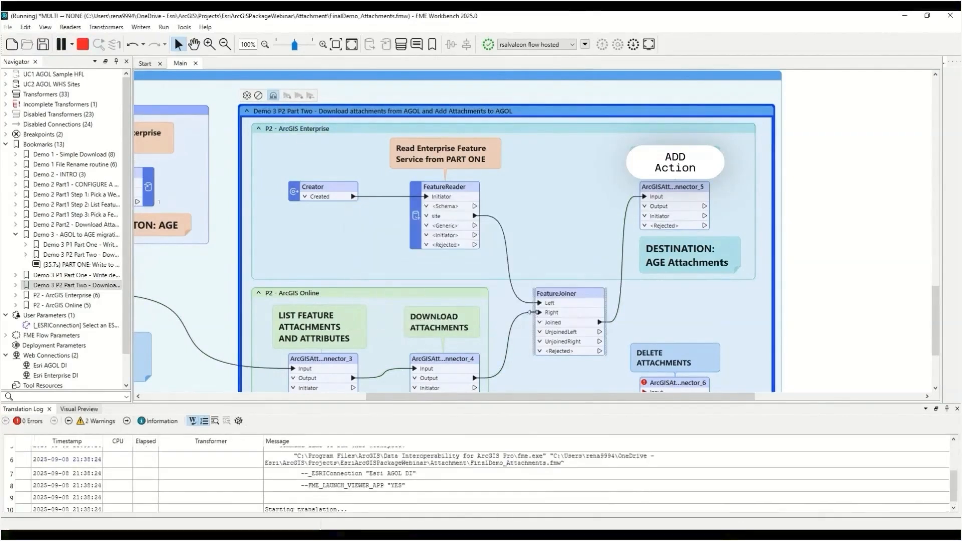
{"action": "scroll", "coordinate": [536, 315], "scroll_direction": "down", "scroll_amount": 1}
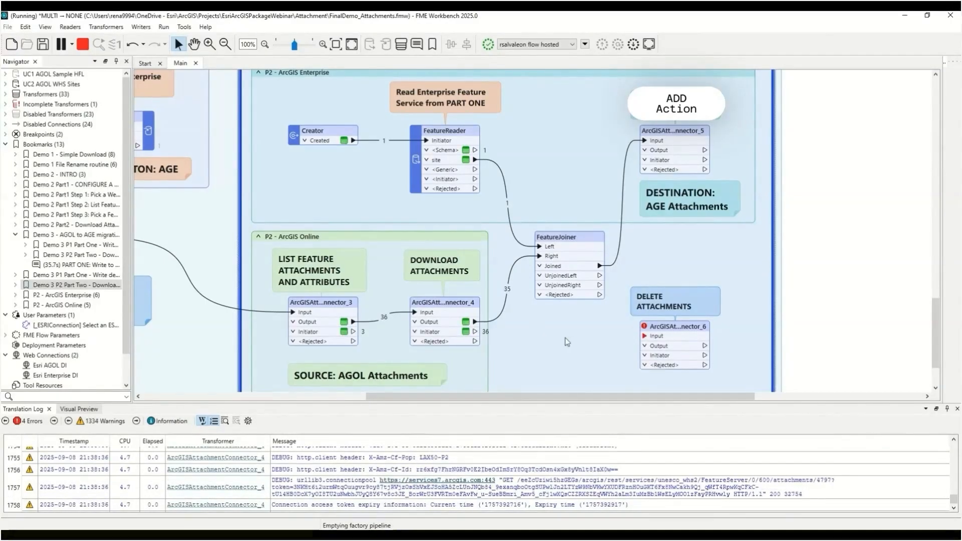
{"action": "left_click", "coordinate": [690, 128]}
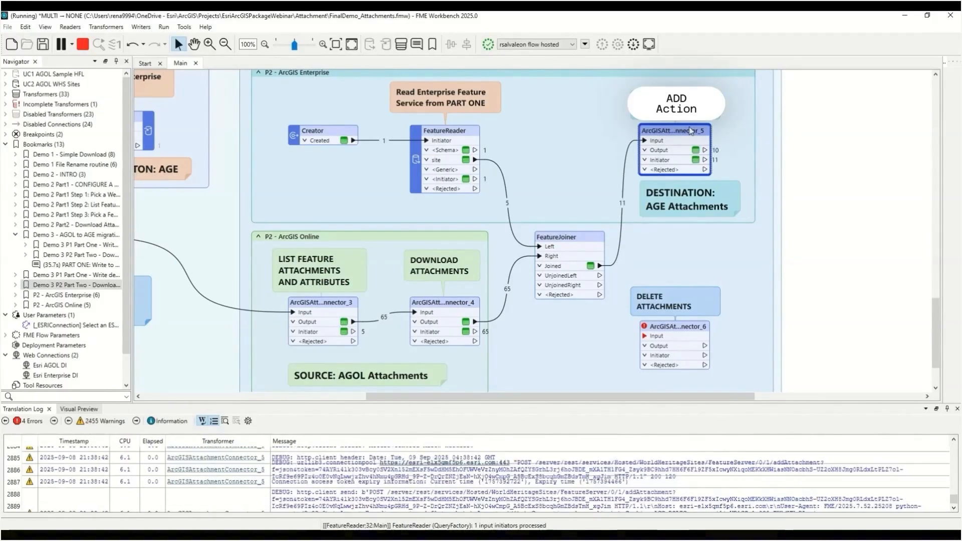
{"action": "left_click", "coordinate": [626, 208]}
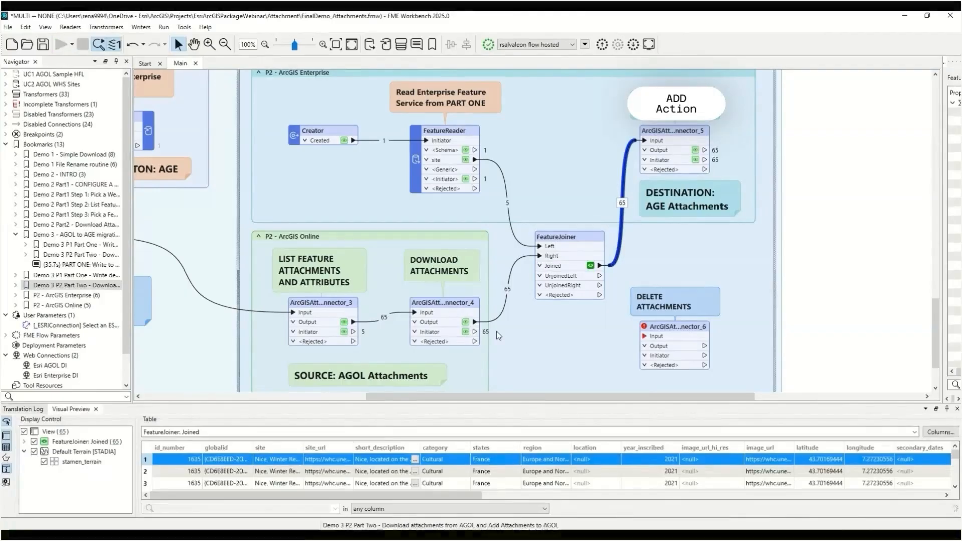
Connect the download connector's Output to the delete ArcGISAttachmentConnector_6 input and review its Delete parameters
{"action": "left_click_drag", "start_coordinate": [473, 334], "coordinate": [645, 335]}
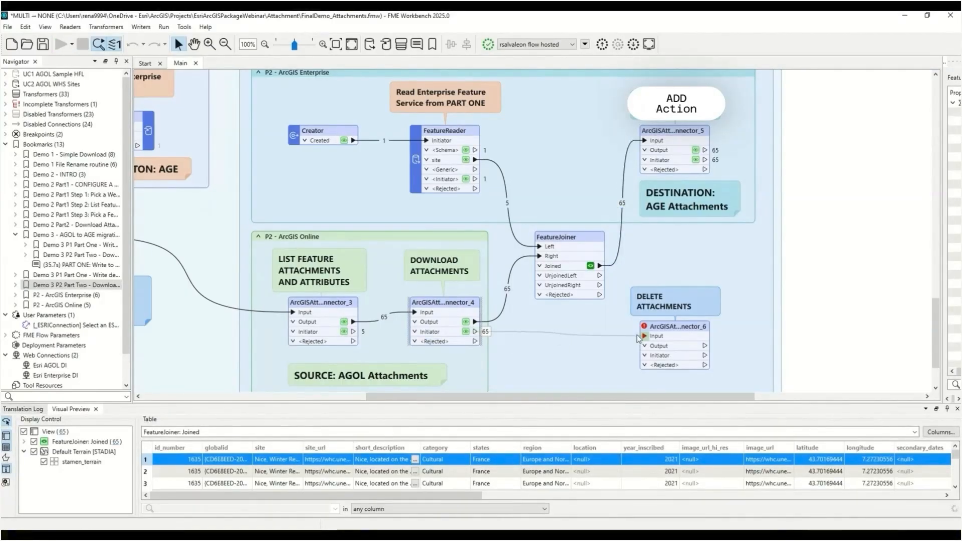
{"action": "double_click", "coordinate": [663, 335]}
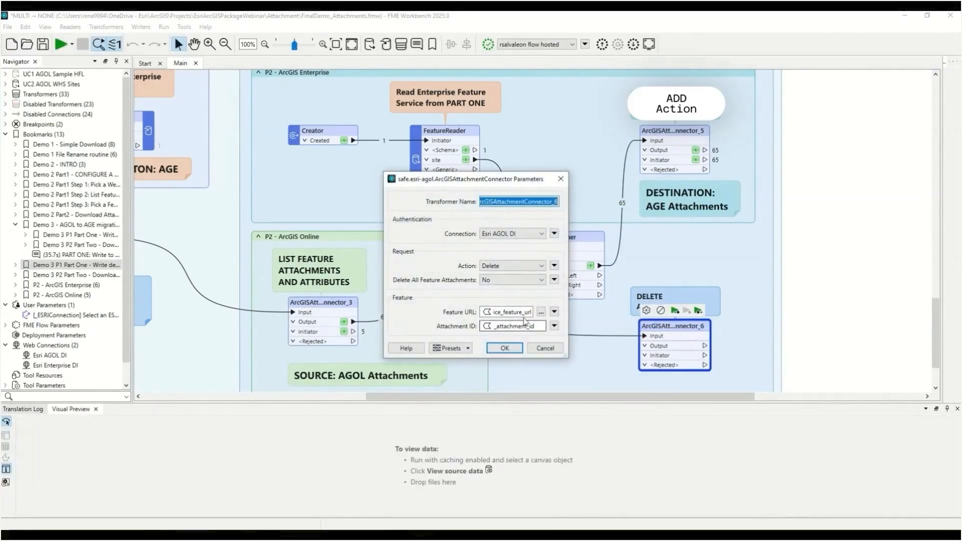
{"action": "double_click", "coordinate": [523, 312]}
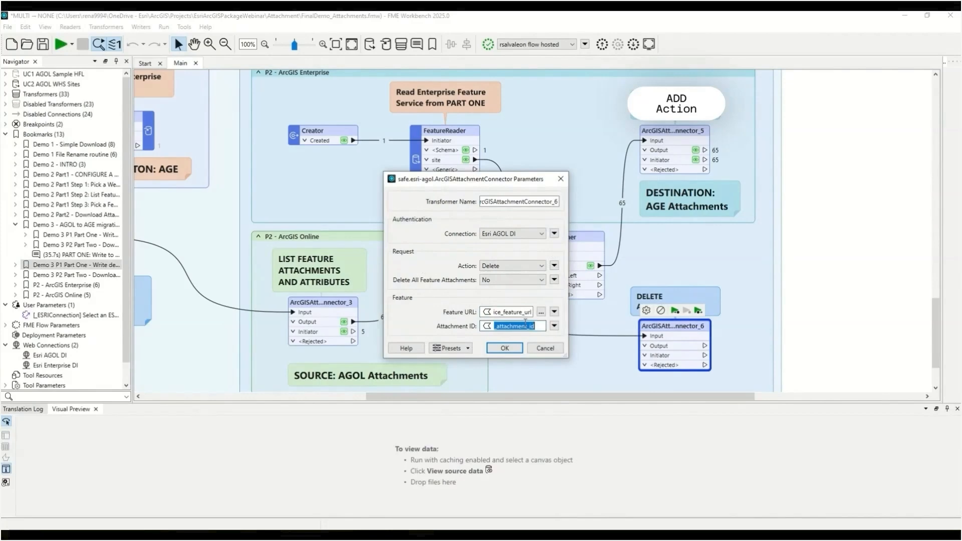
{"action": "left_click", "coordinate": [535, 350]}
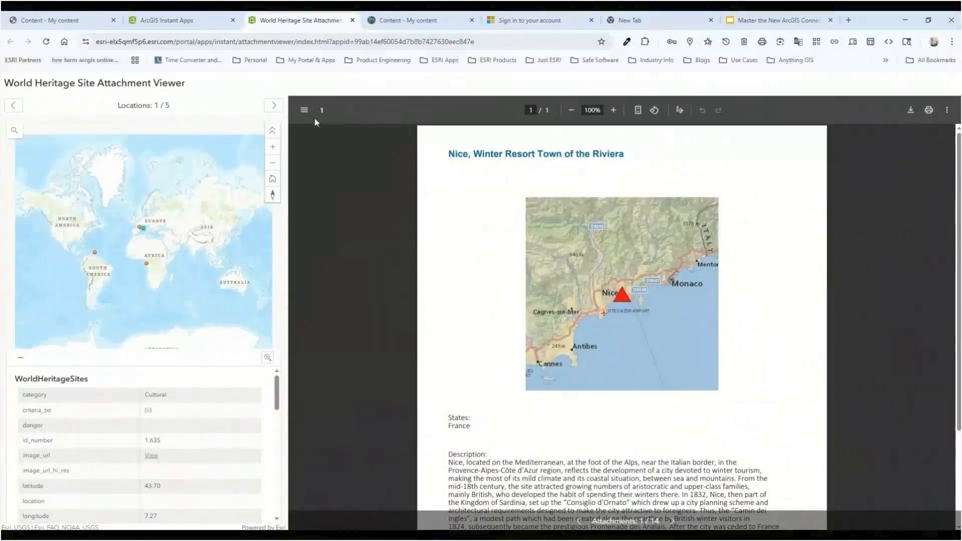
In the browser, reload the World Heritage Site Attachment Viewer and page through the Nice site's attachments
{"action": "left_click", "coordinate": [47, 42]}
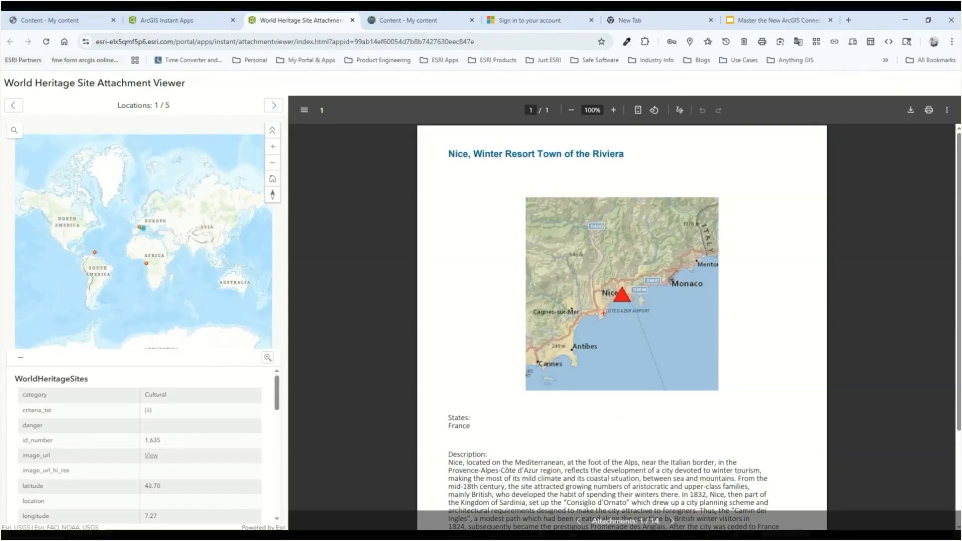
{"action": "left_click", "coordinate": [673, 522]}
{"action": "left_click", "coordinate": [674, 521]}
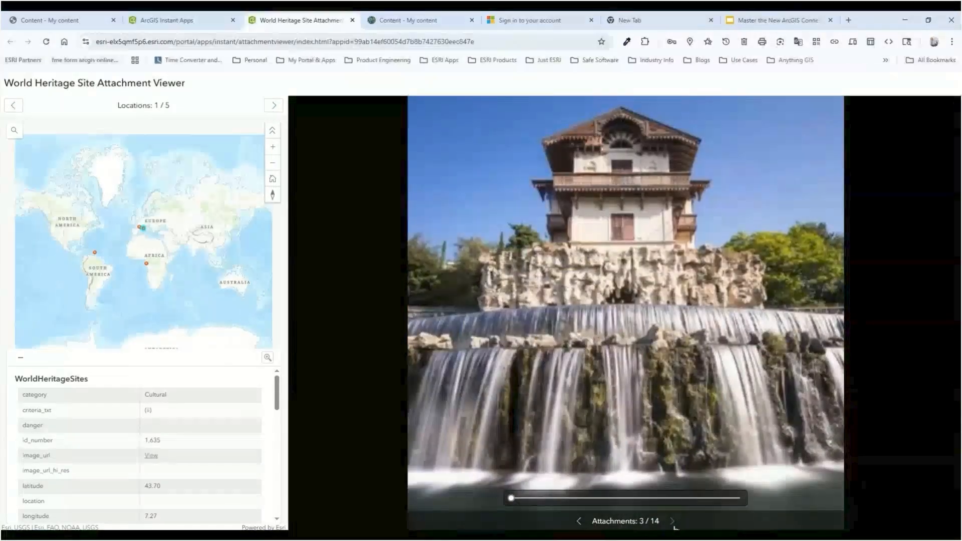